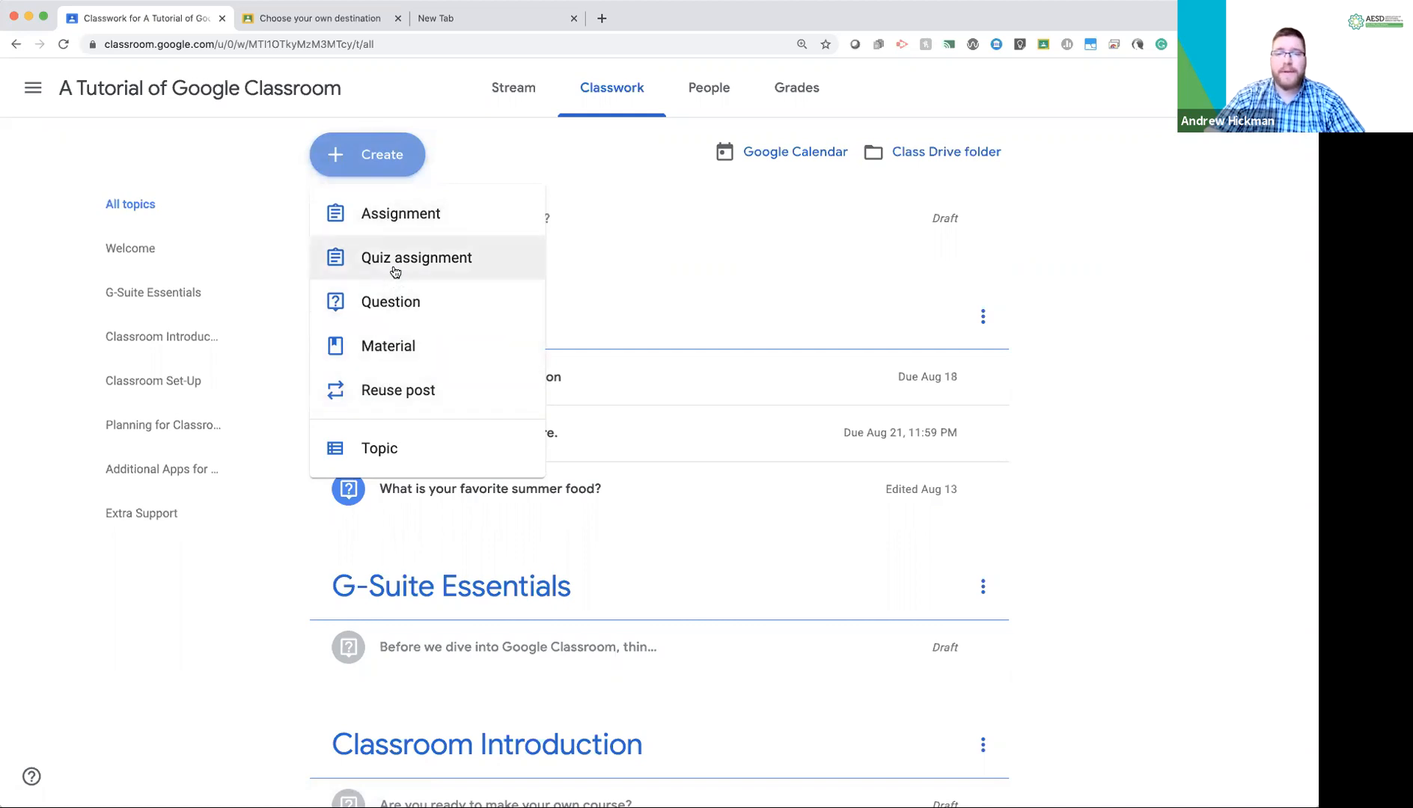
- Create a quiz assignment and attach the first SAMR Model and Lesson Planning document from the recent Google Drive files
click(395, 272)
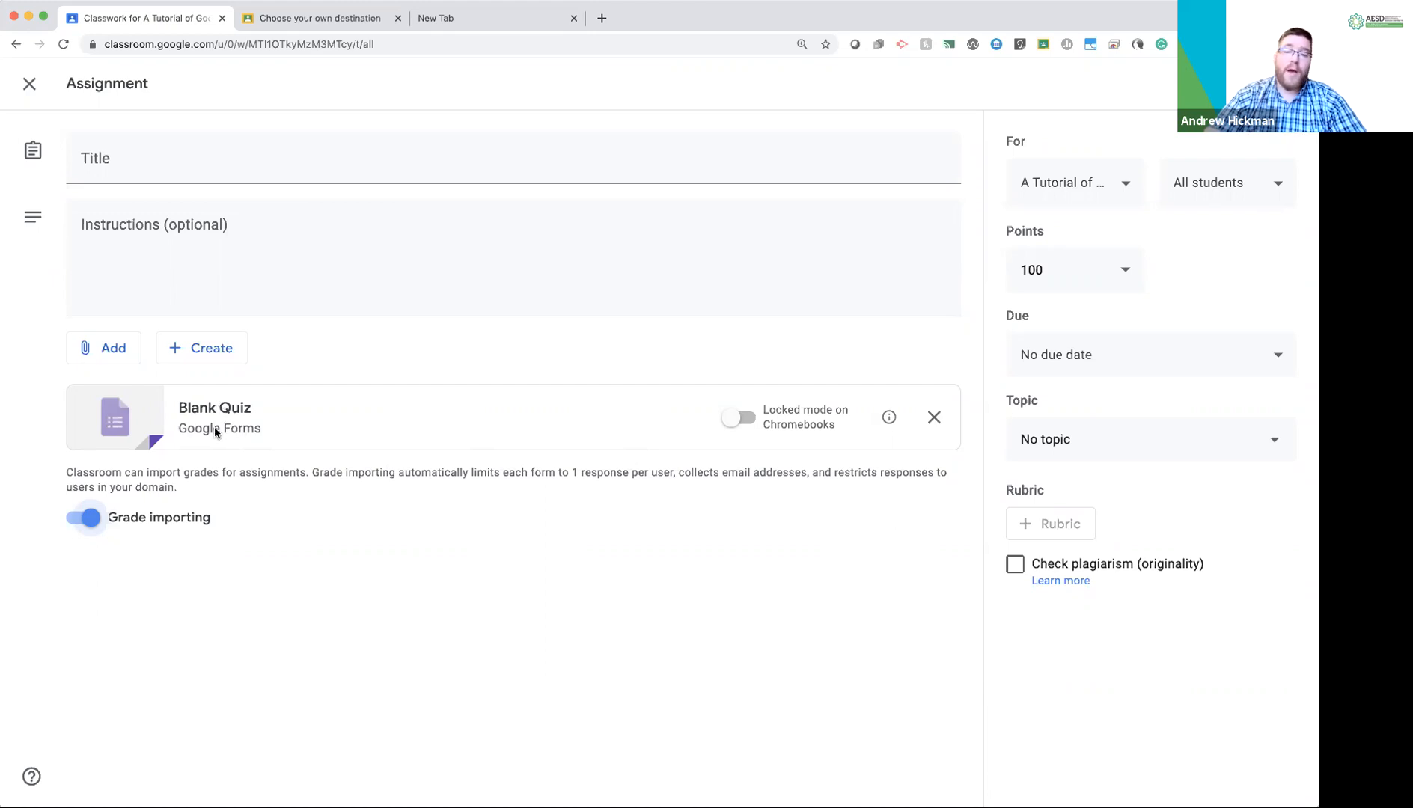
click(116, 345)
click(127, 383)
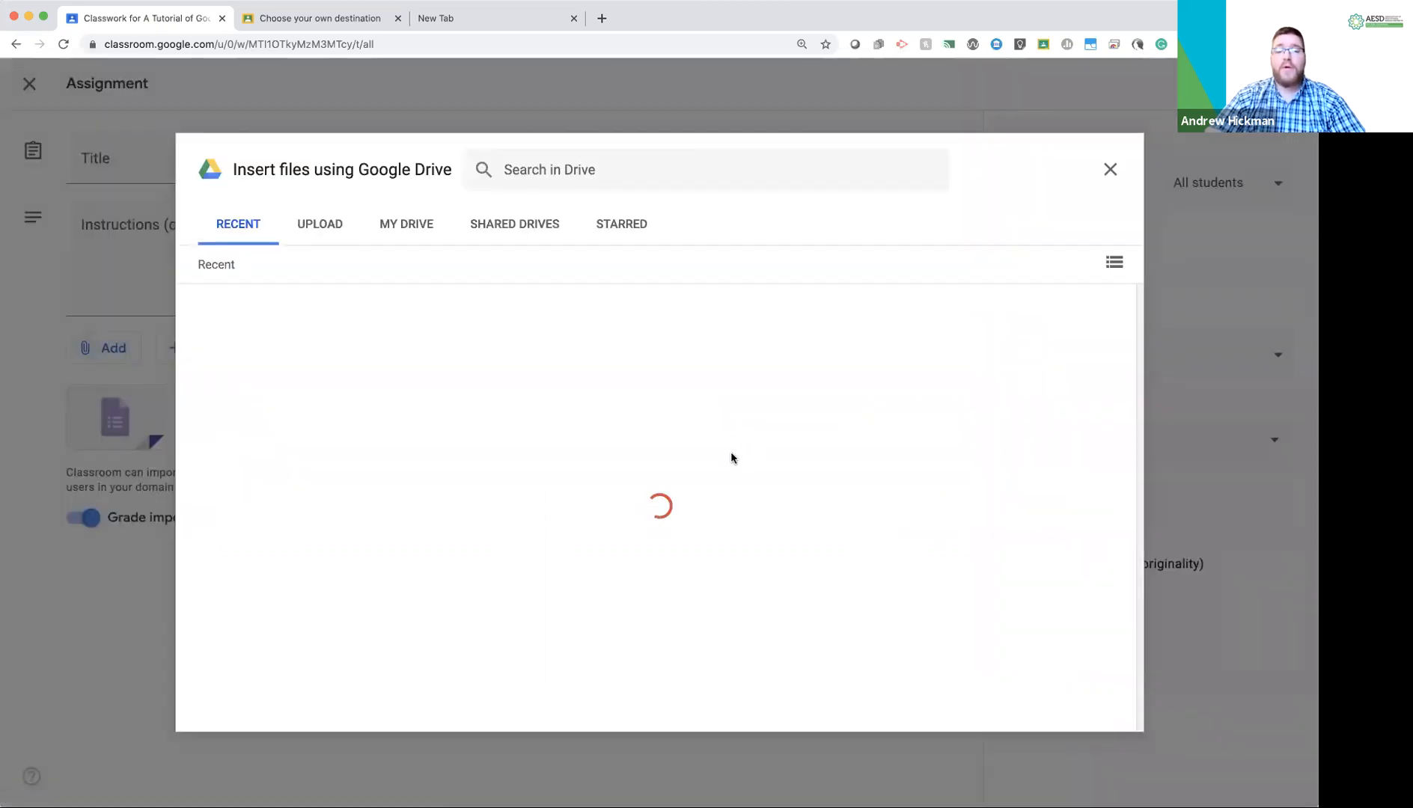
scroll(756, 487, down, 3)
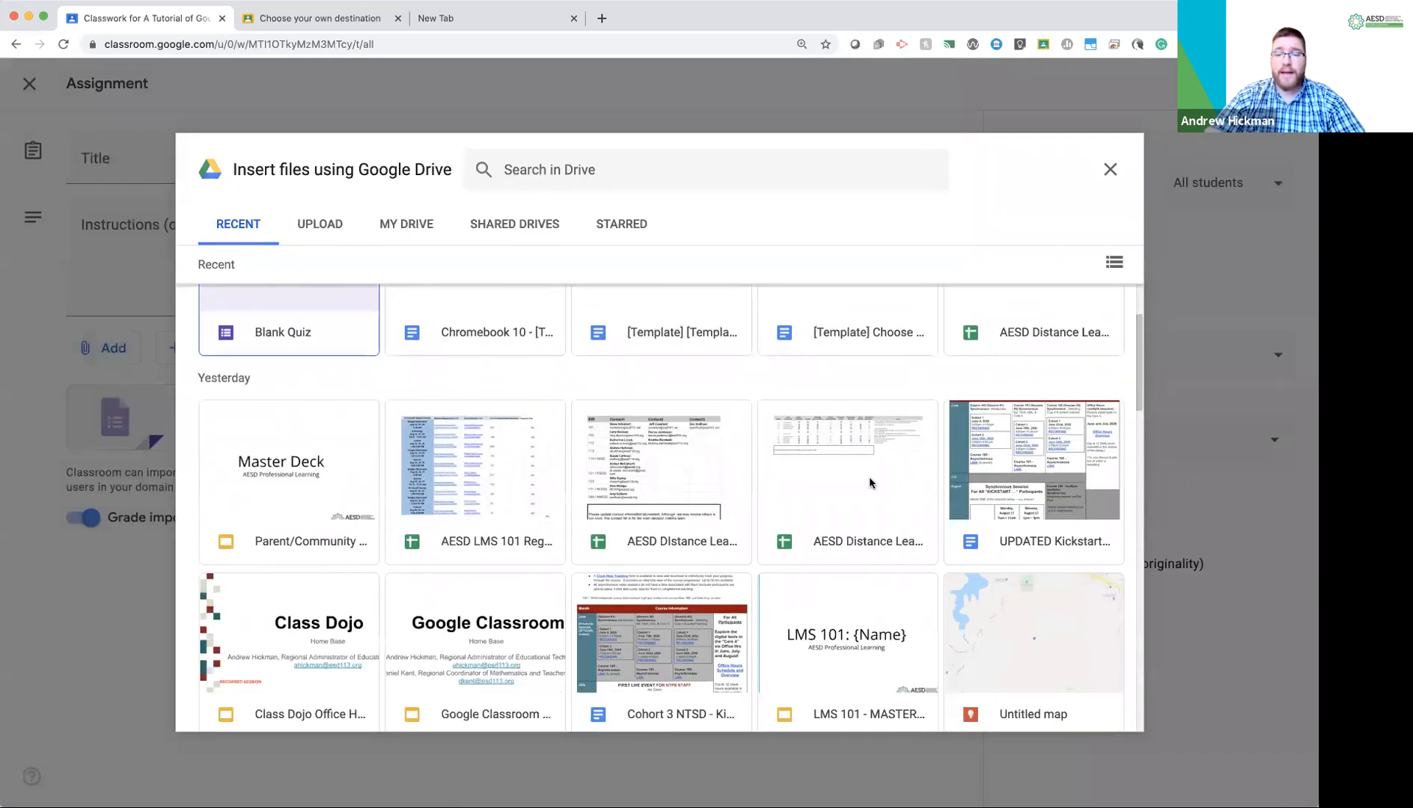
scroll(692, 498, down, 5)
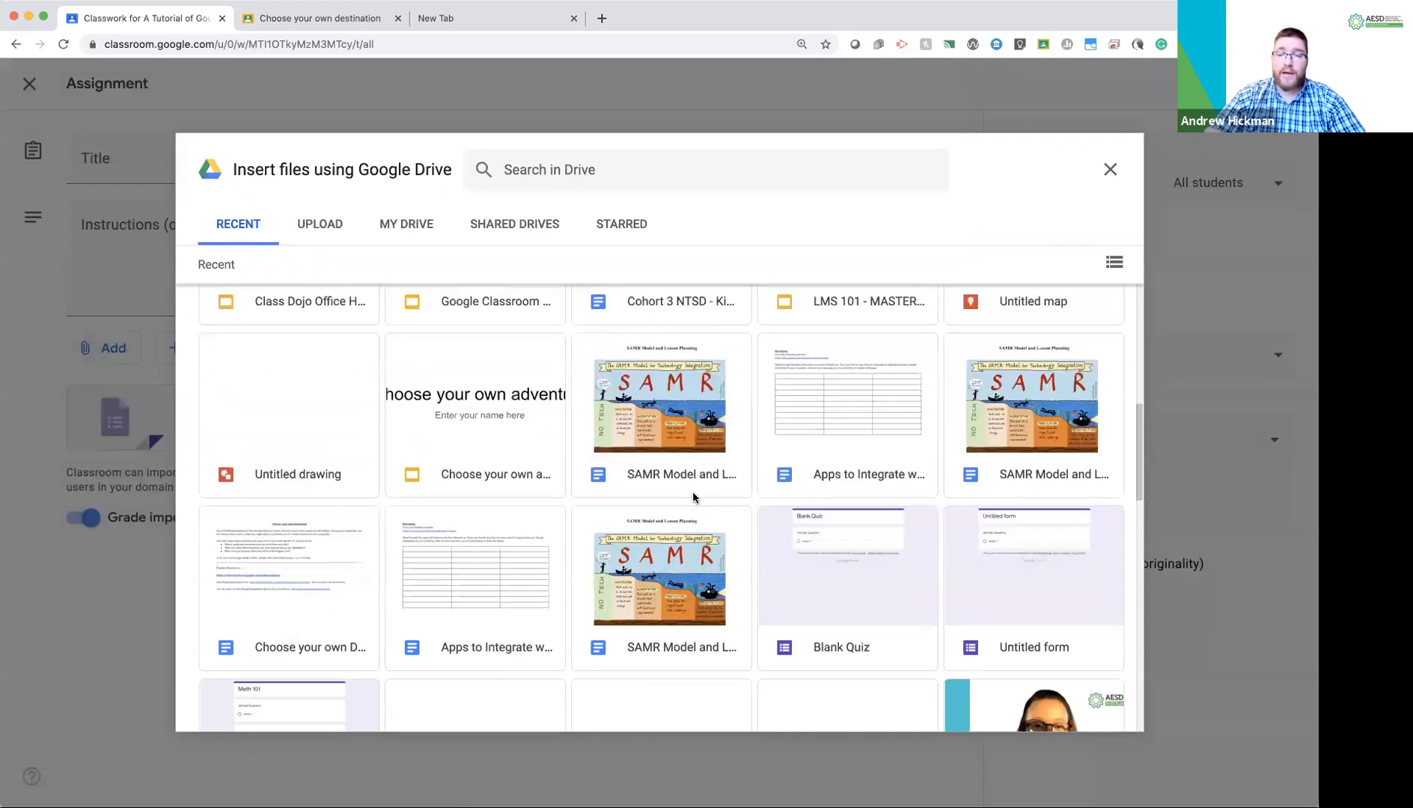
click(689, 459)
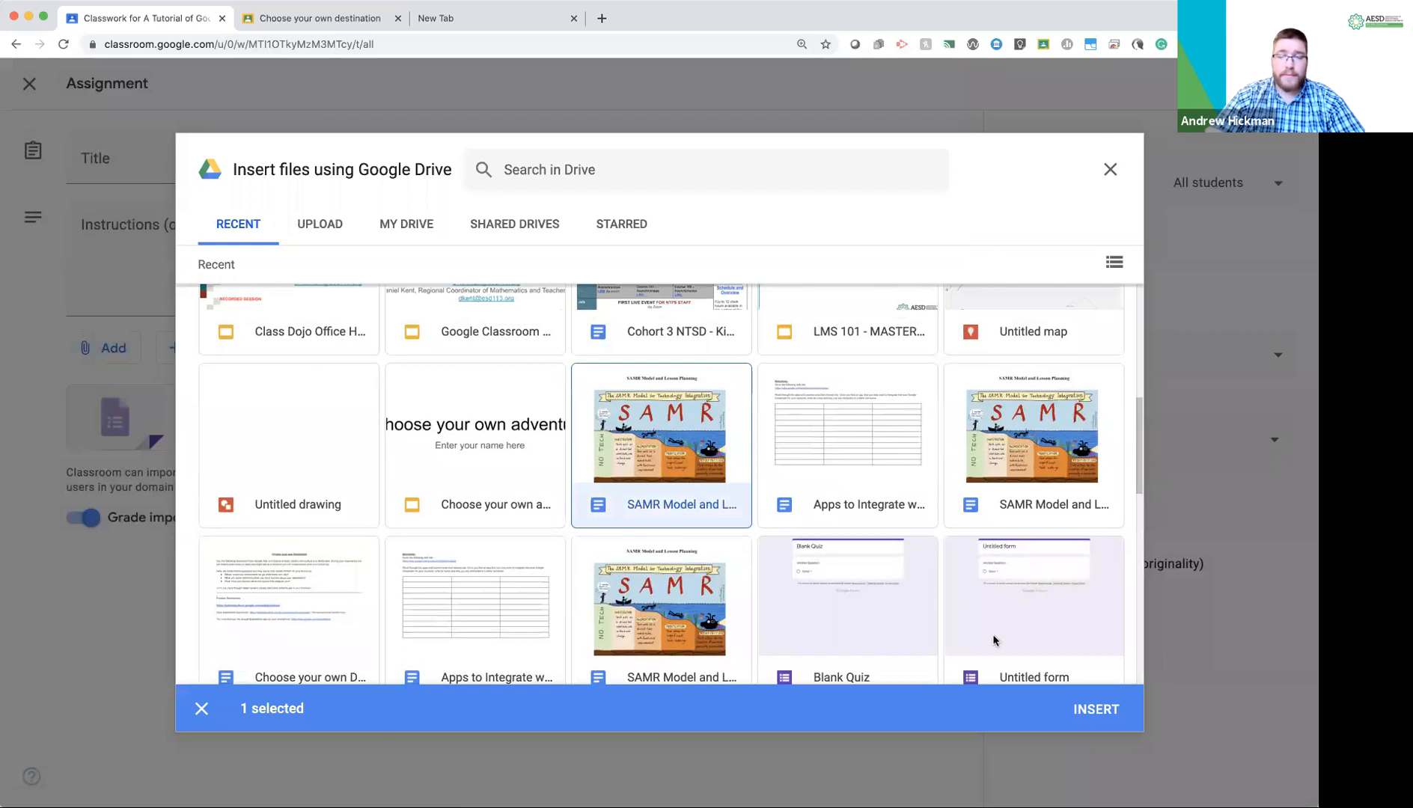
click(1095, 711)
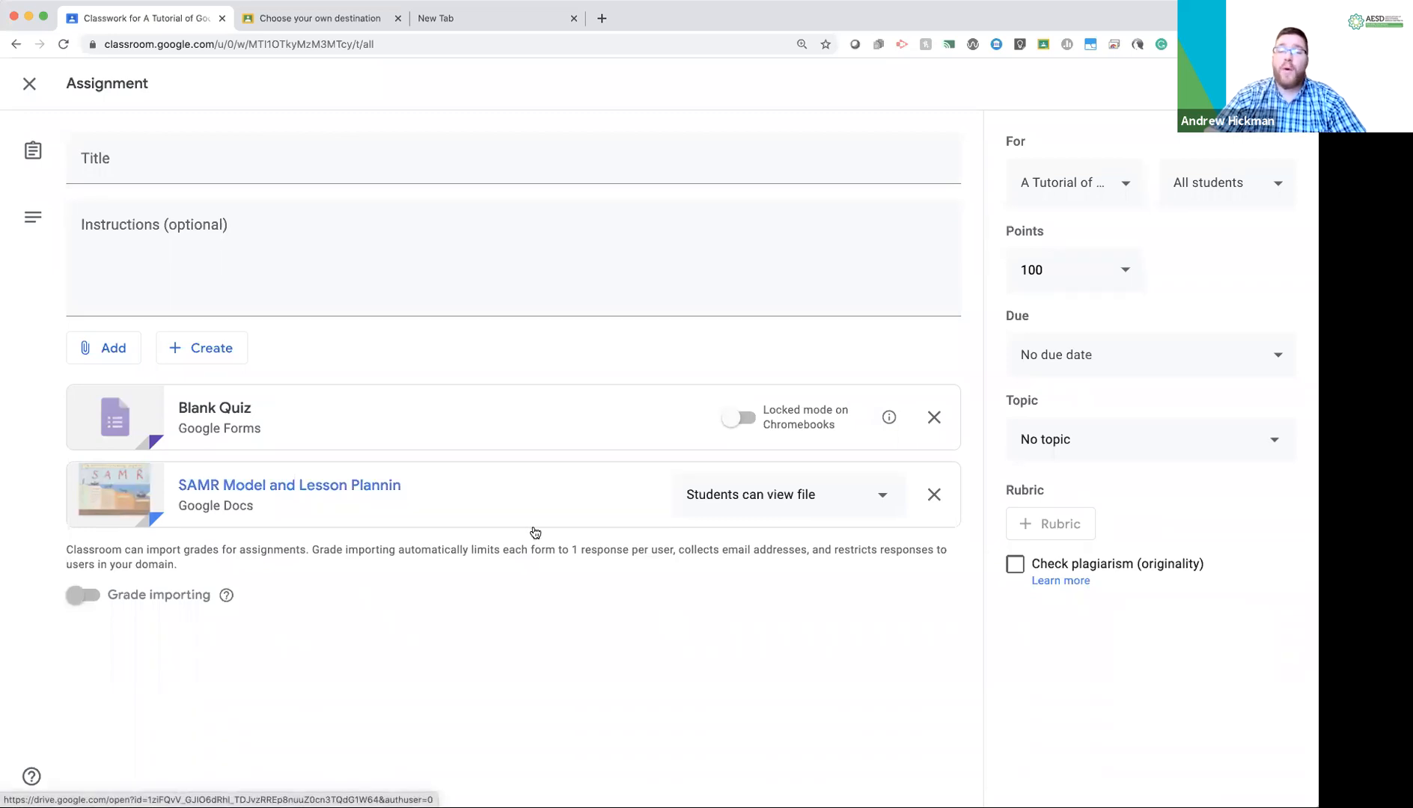
- Open the attached Blank Quiz form and review the question types available for its untitled question
click(191, 409)
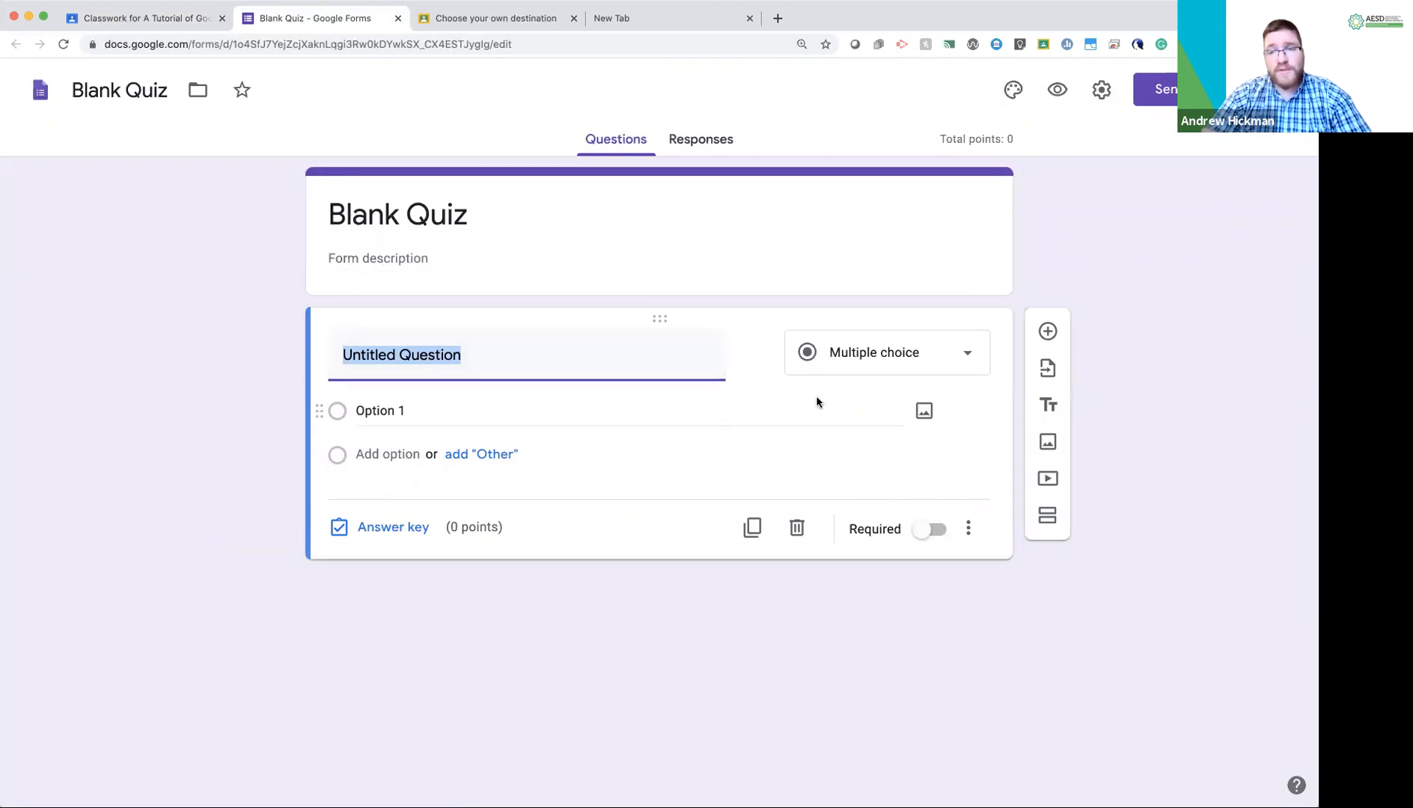
click(951, 357)
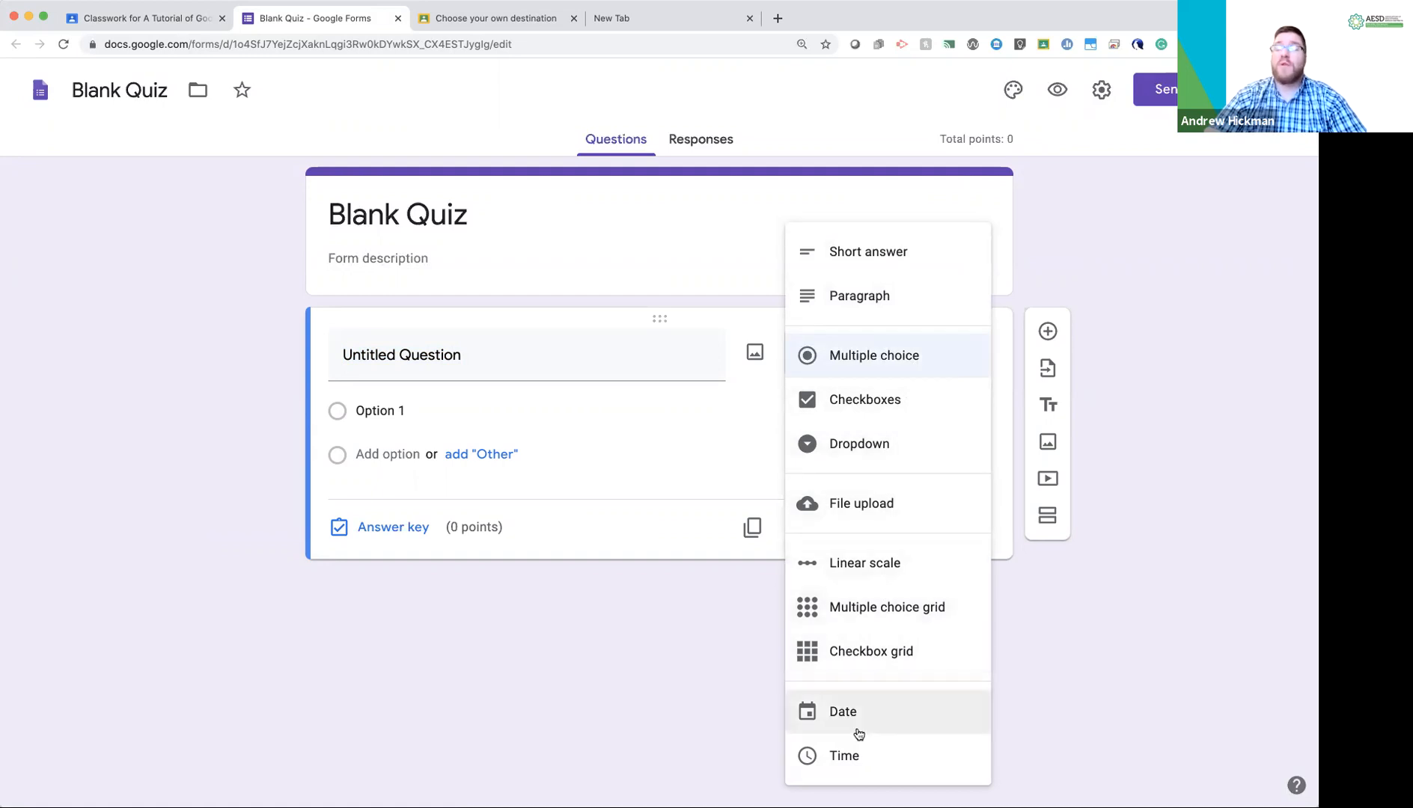
click(1041, 688)
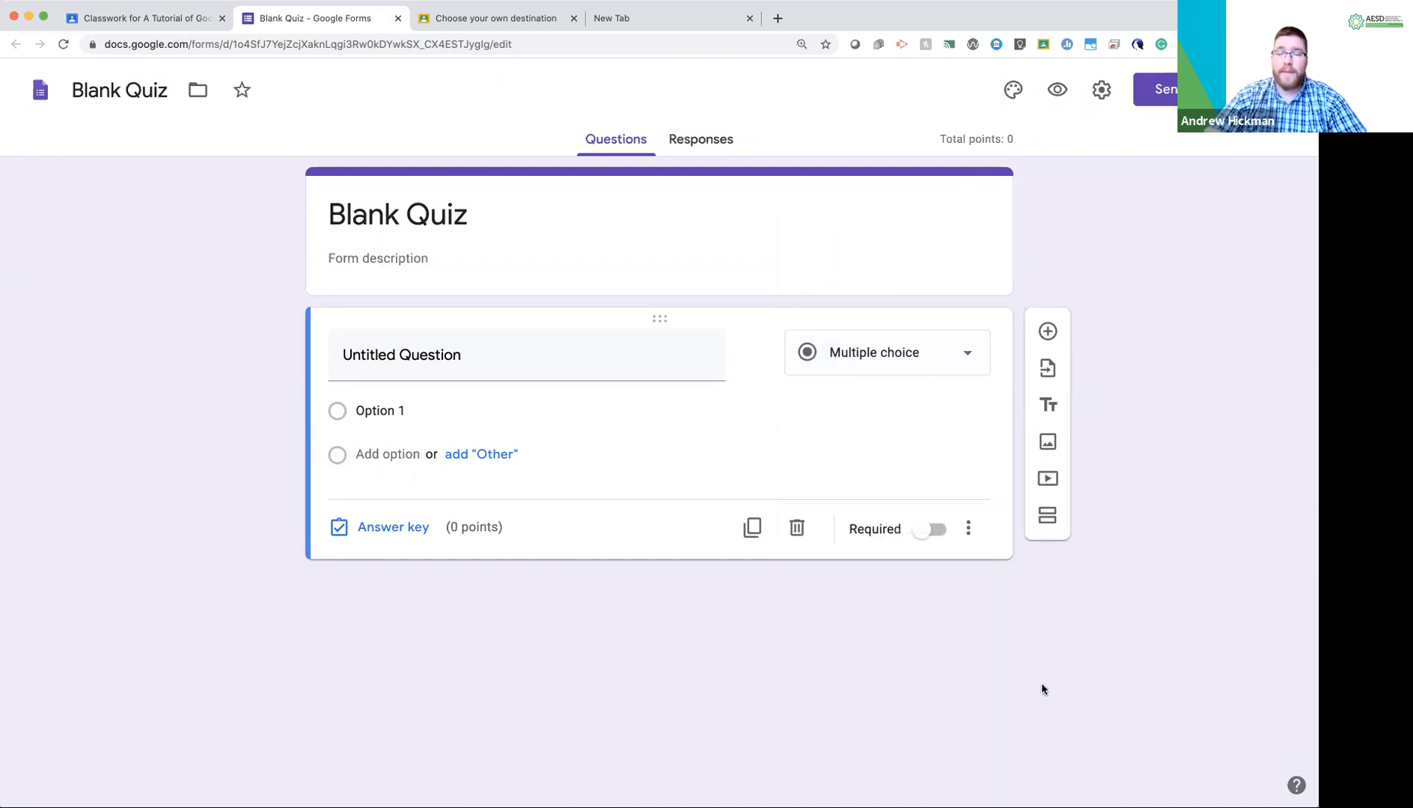
- Add a second section to the quiz and view the additional options of the untitled question
click(1048, 516)
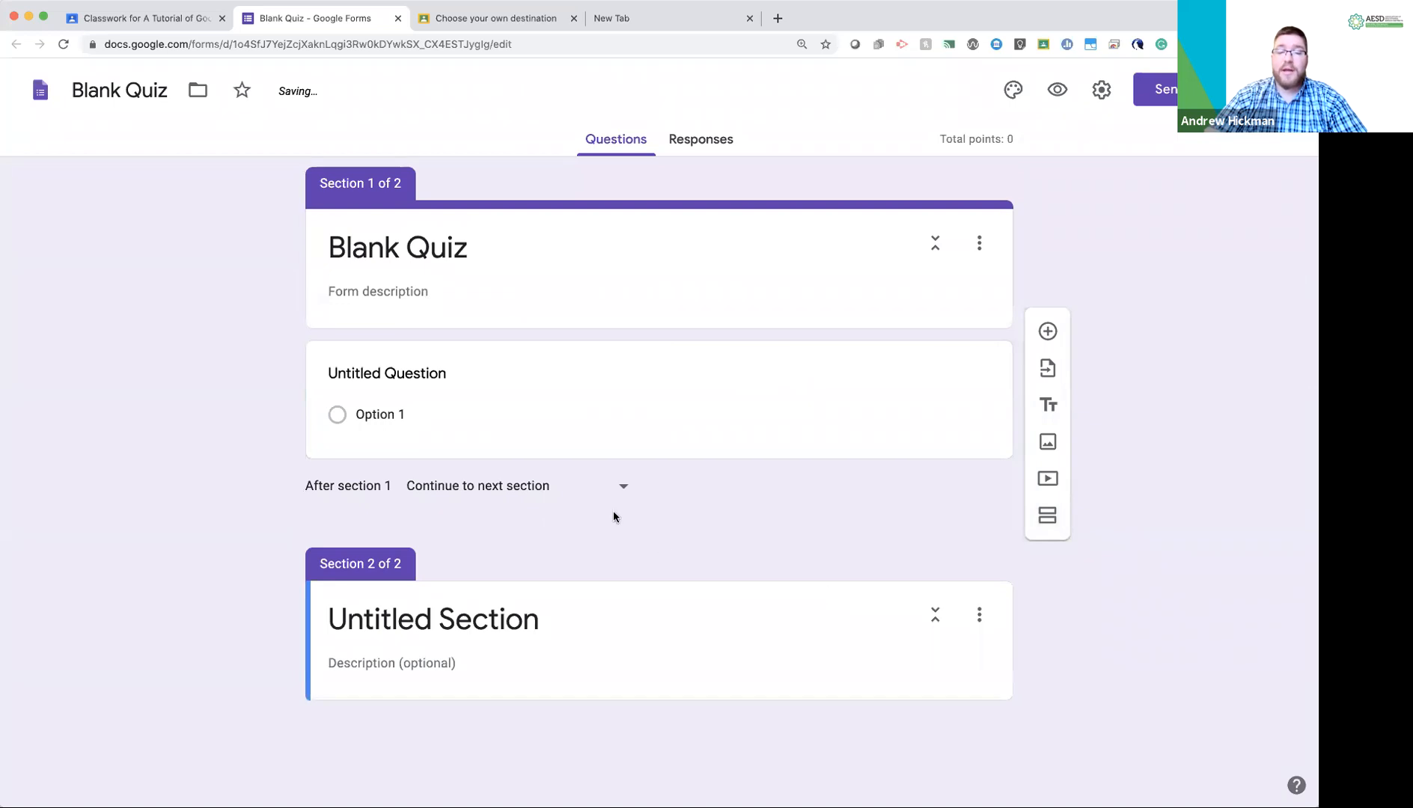
click(514, 423)
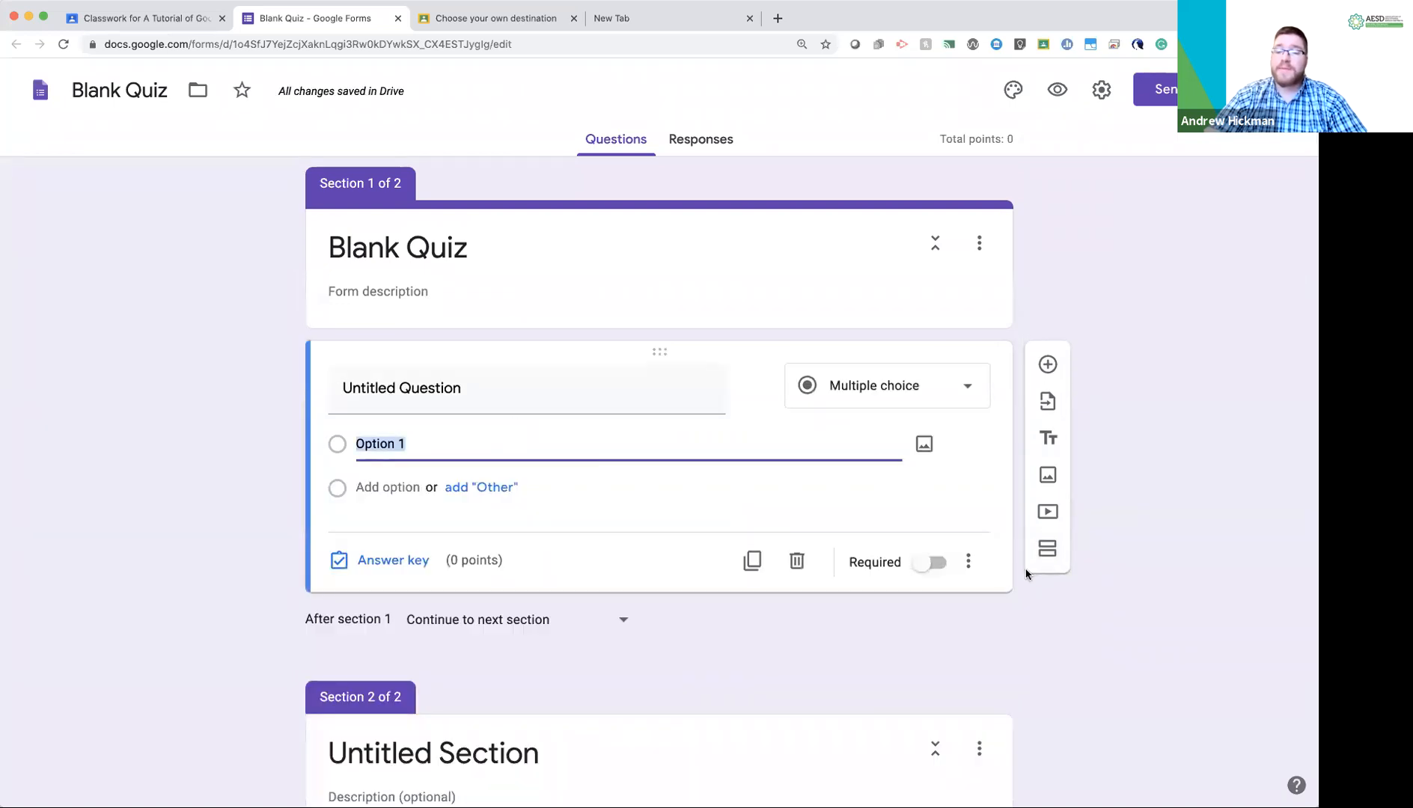
click(972, 564)
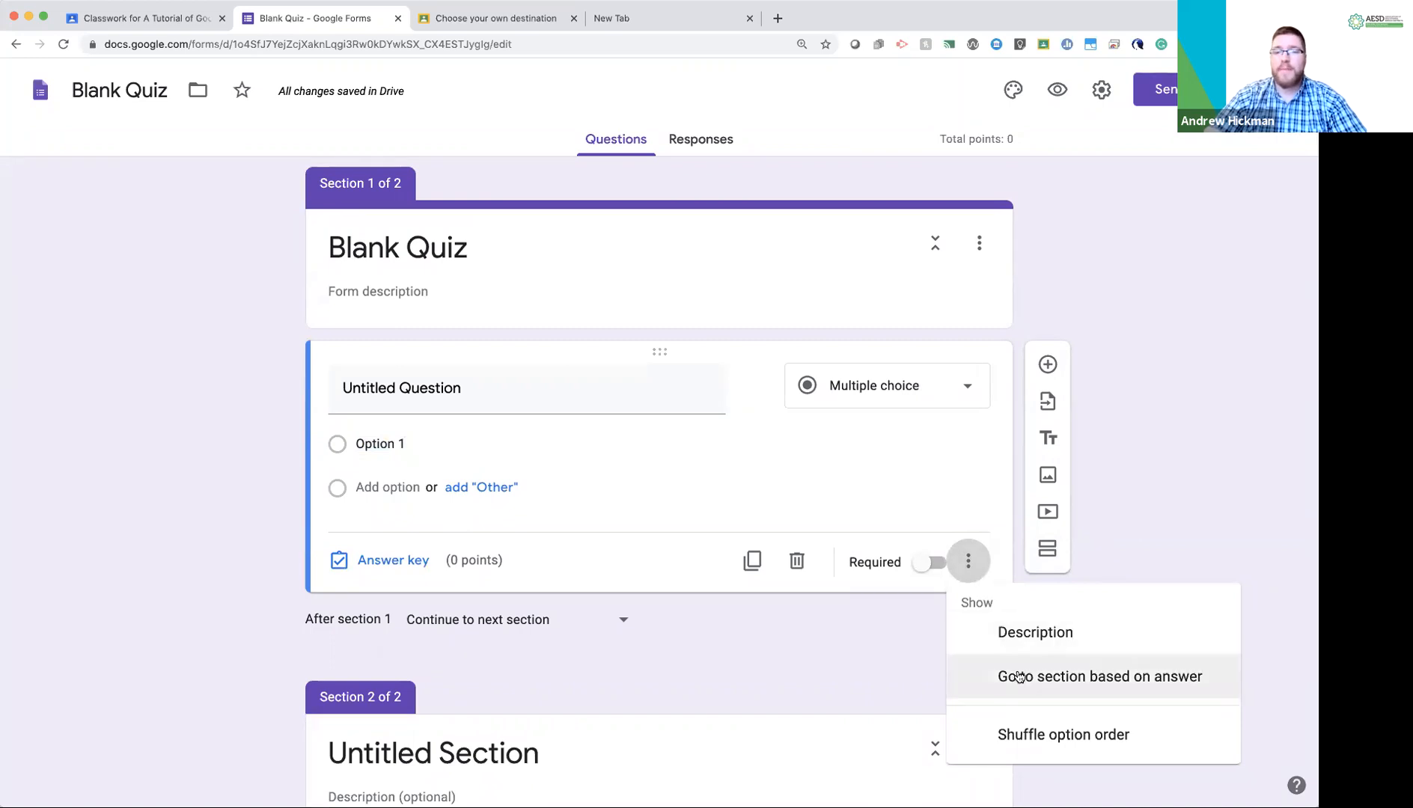
click(1101, 518)
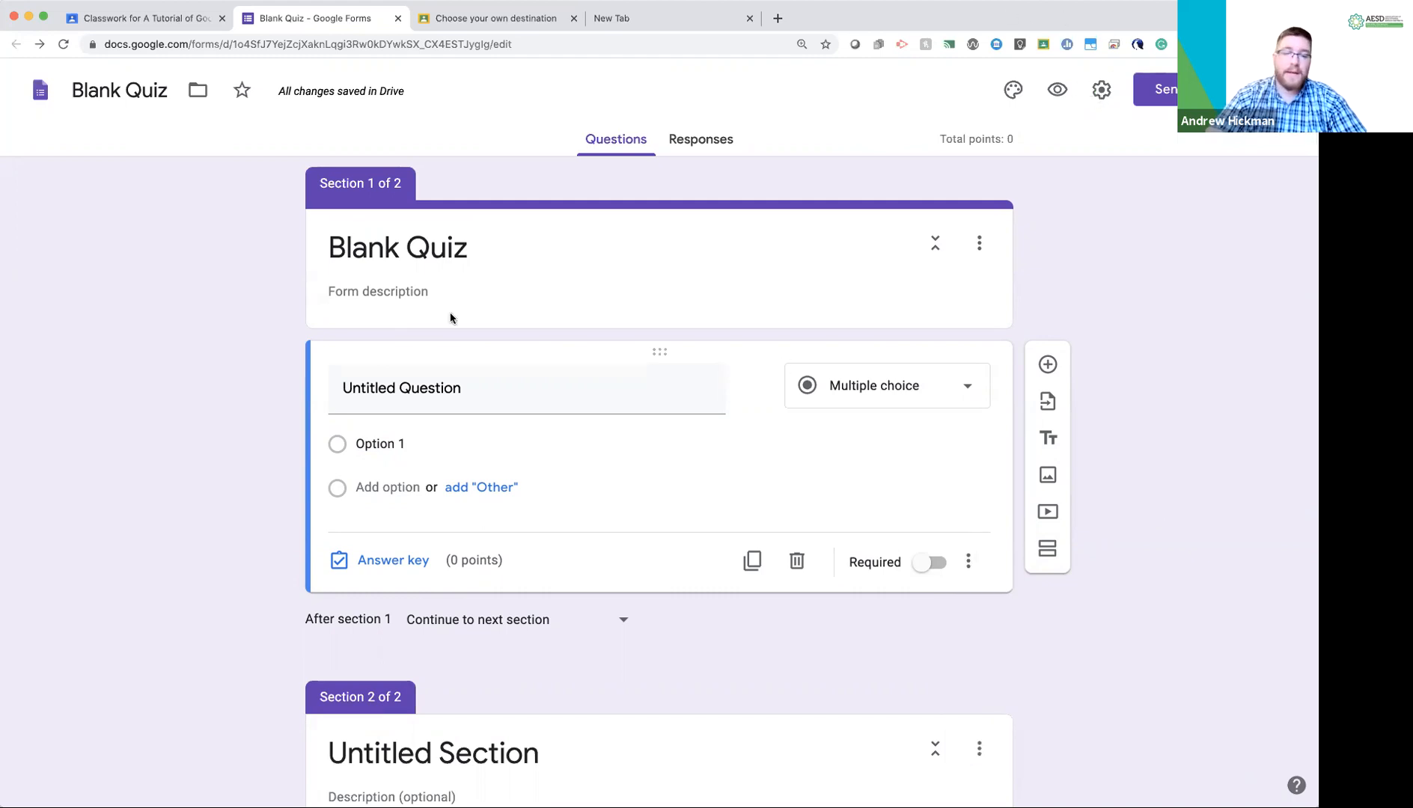
- Examine the untitled question's answer key, including the points setting and the feedback options for incorrect and correct answers
click(401, 401)
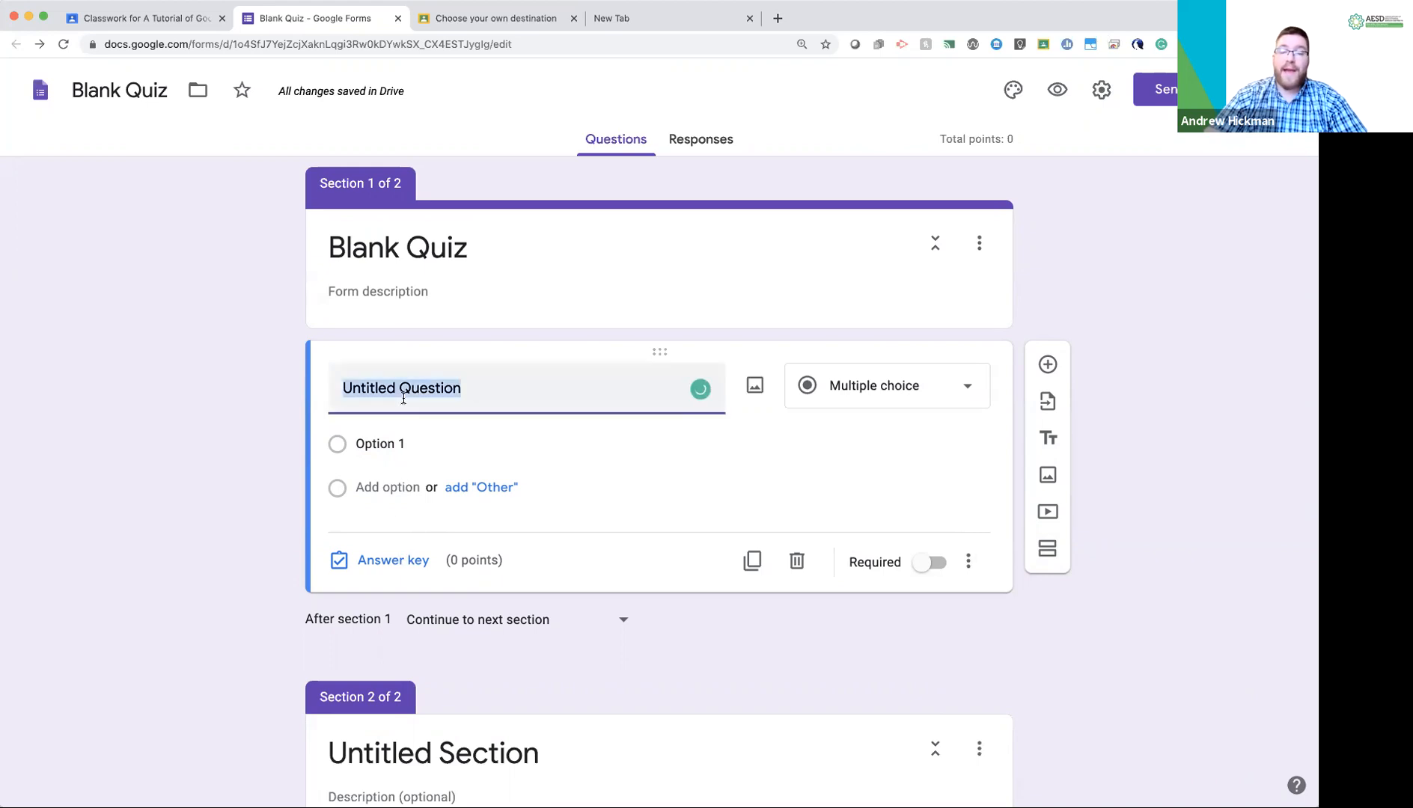
click(394, 569)
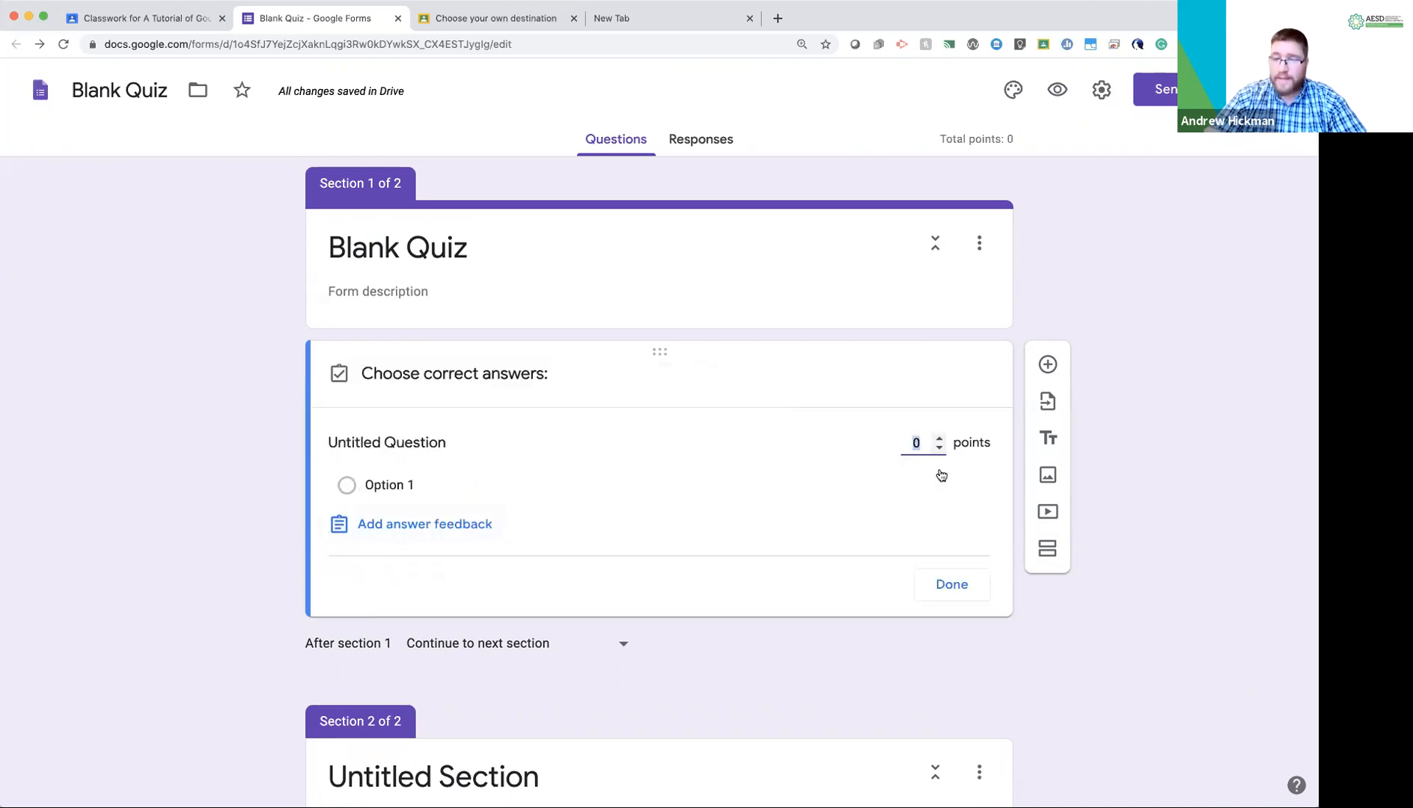
click(949, 583)
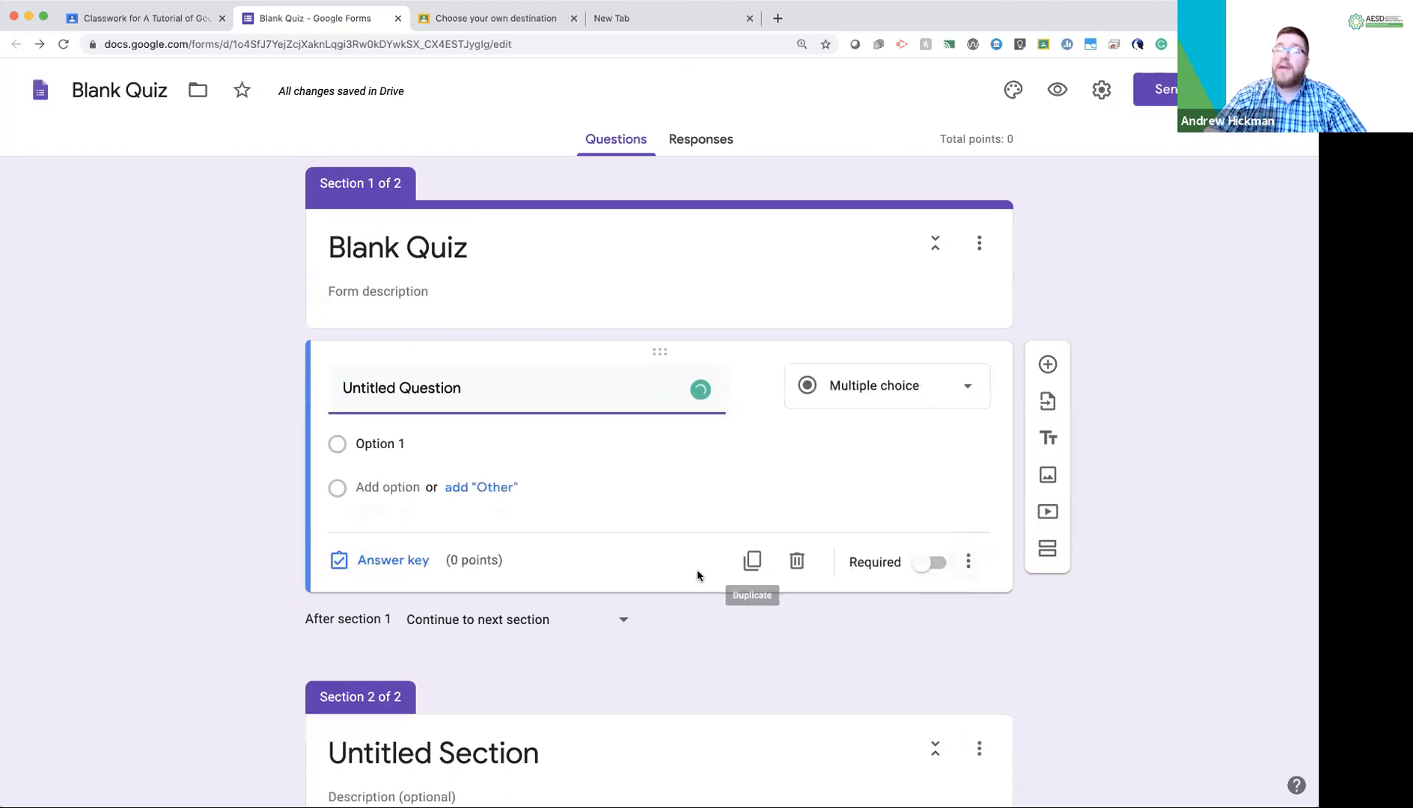
click(385, 561)
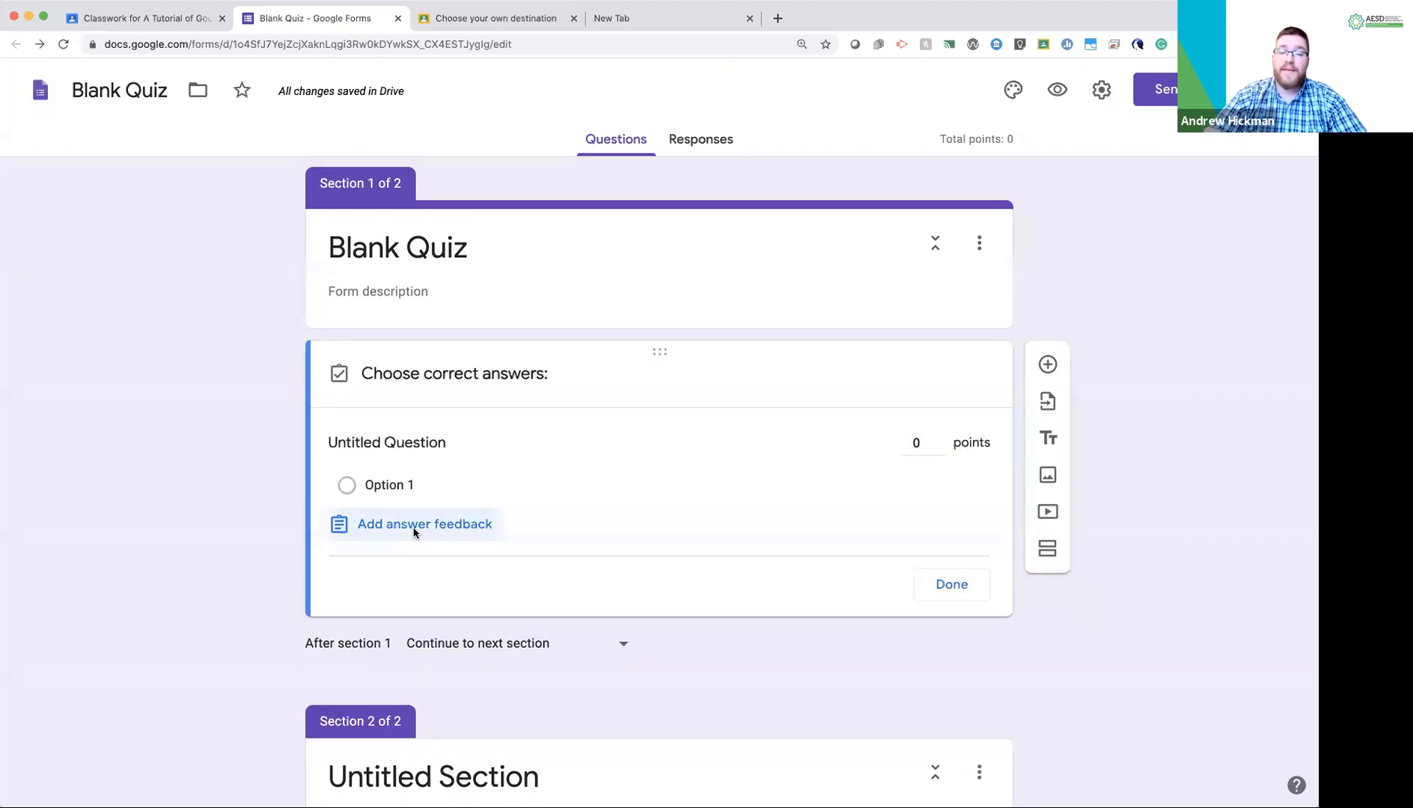
click(414, 527)
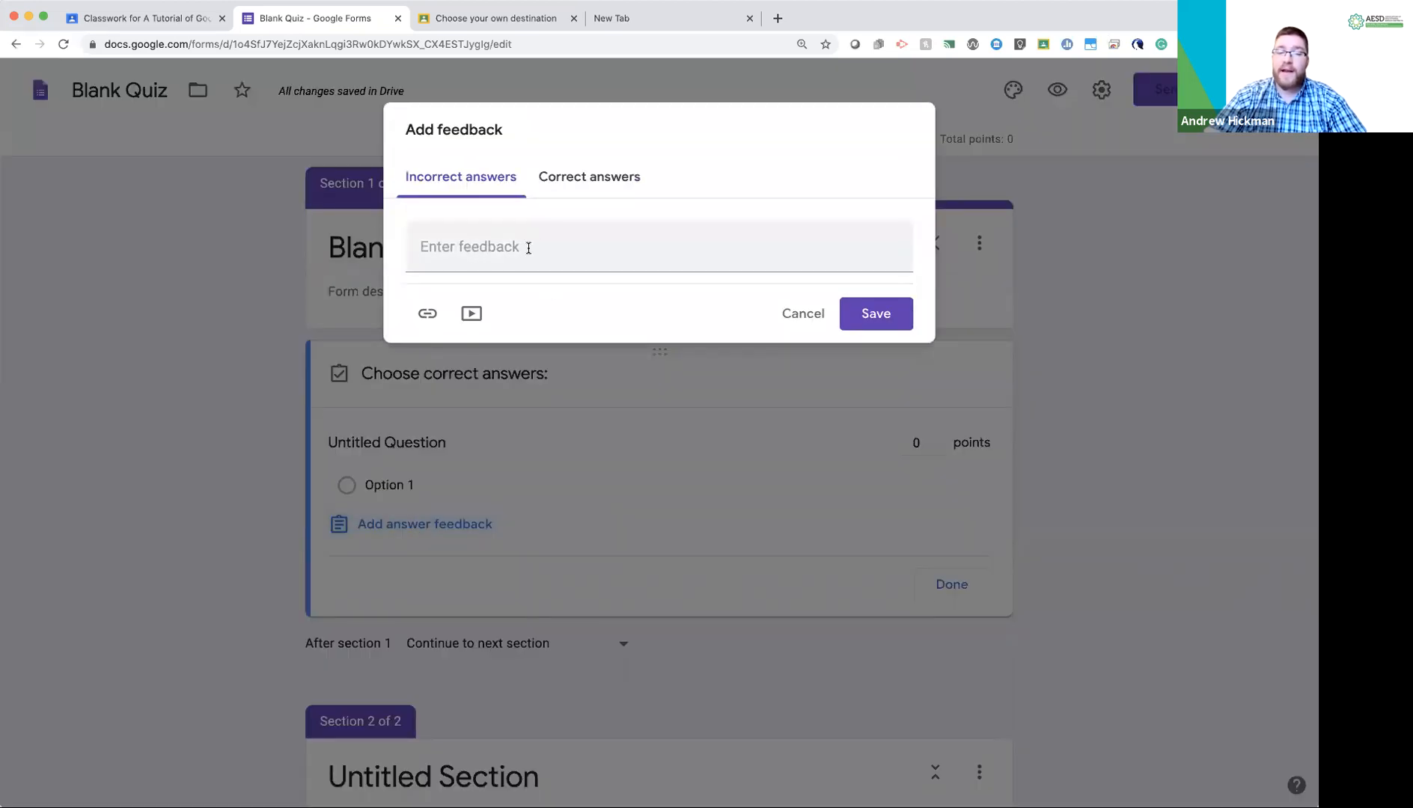
click(594, 178)
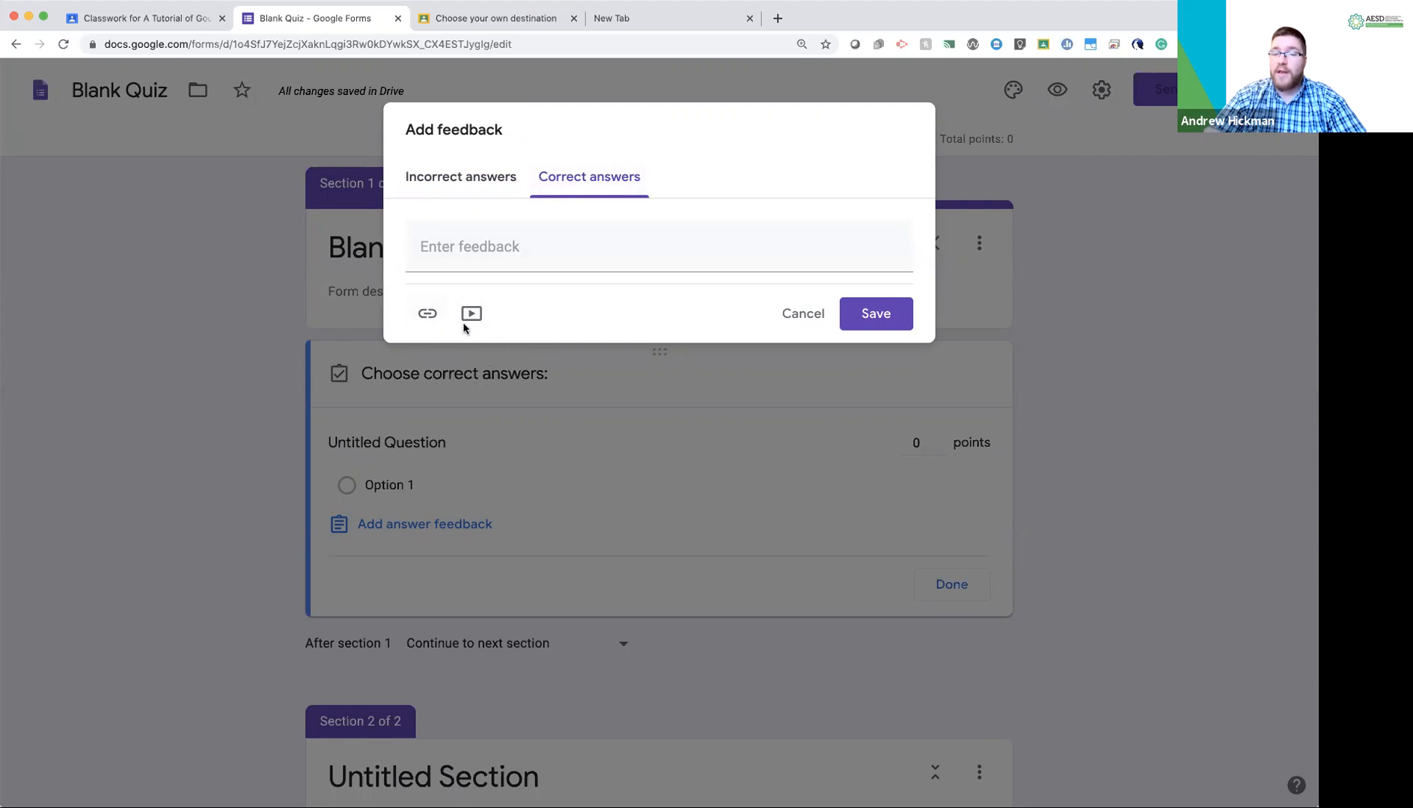
click(805, 317)
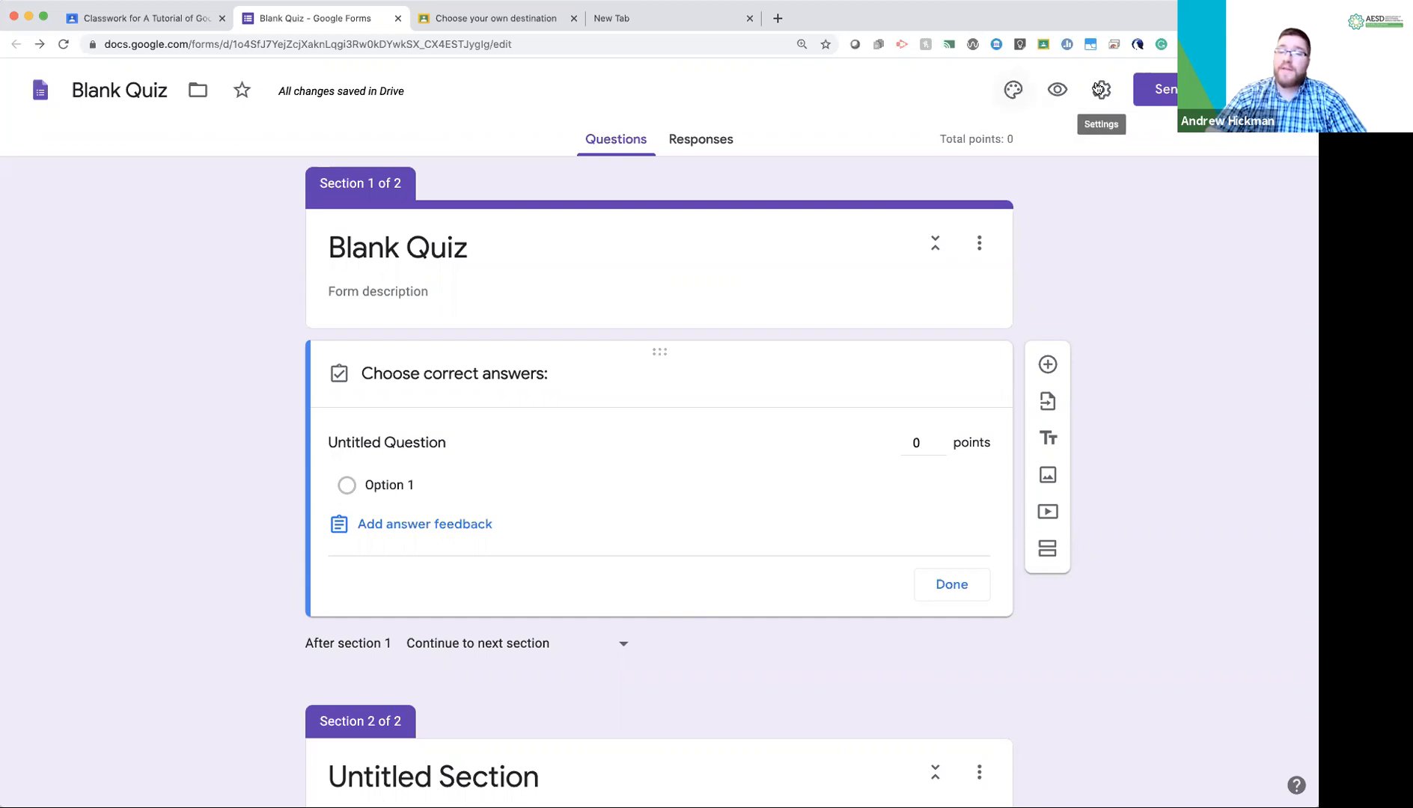
- Change the quiz form's theme color from the theme options to the lighter blue beside dark blue
click(1014, 91)
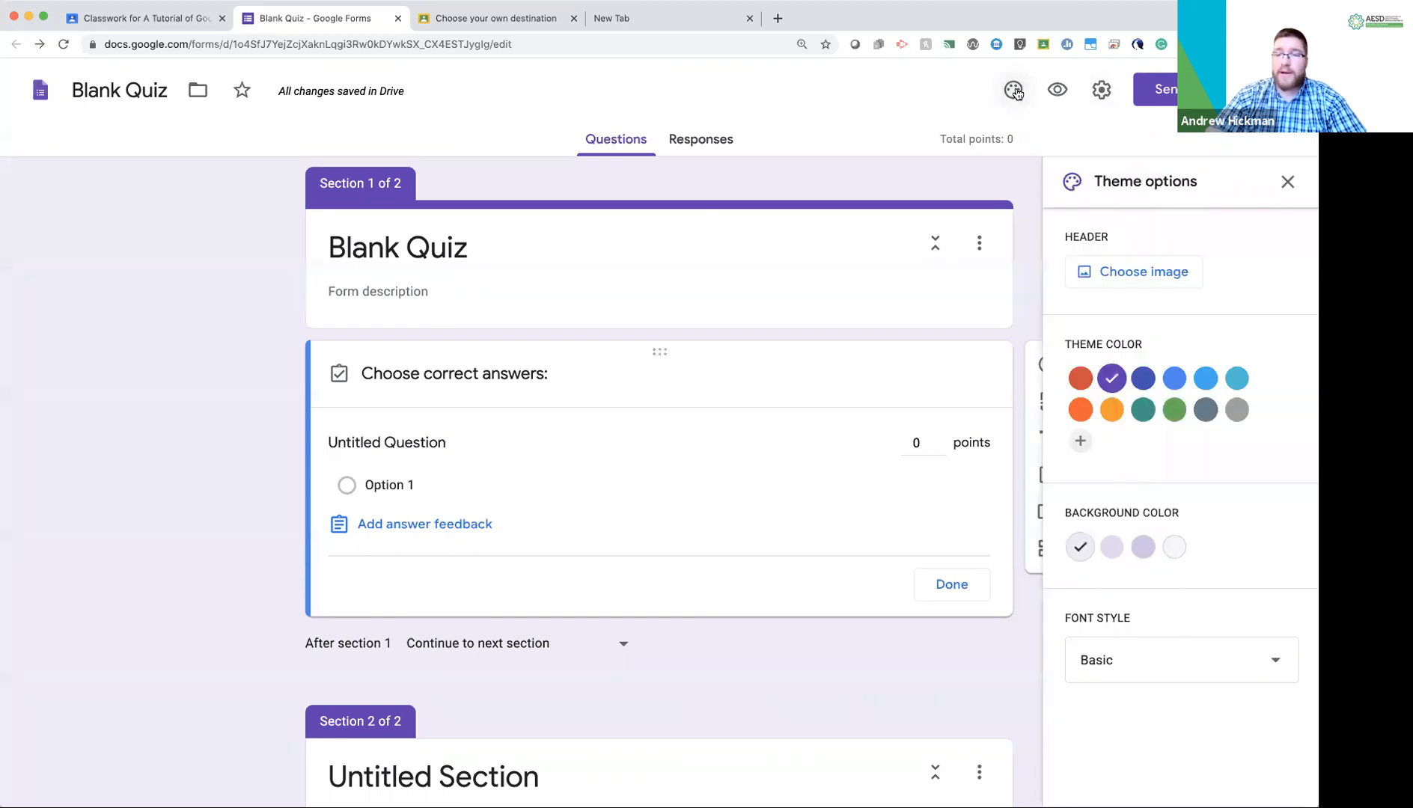
click(1173, 378)
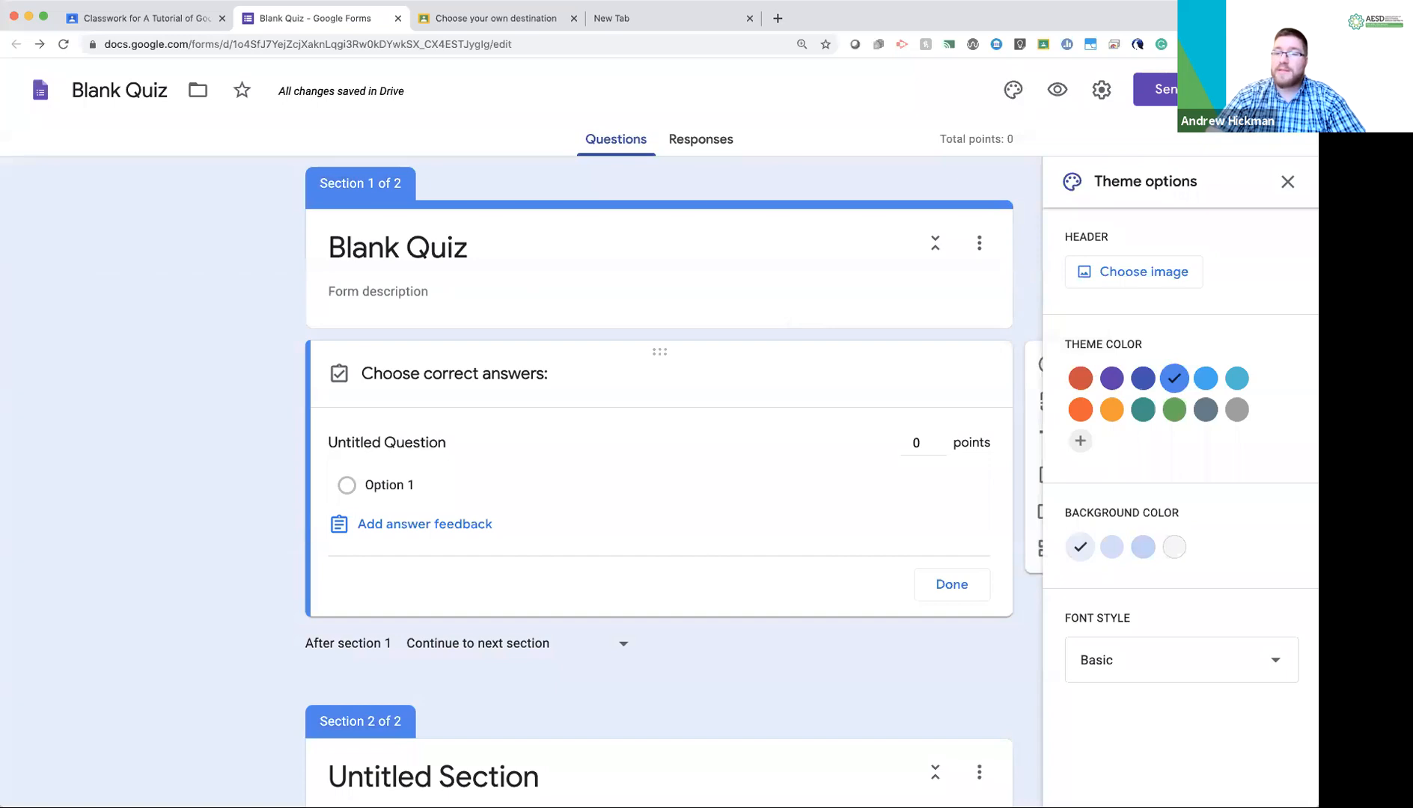
click(1286, 182)
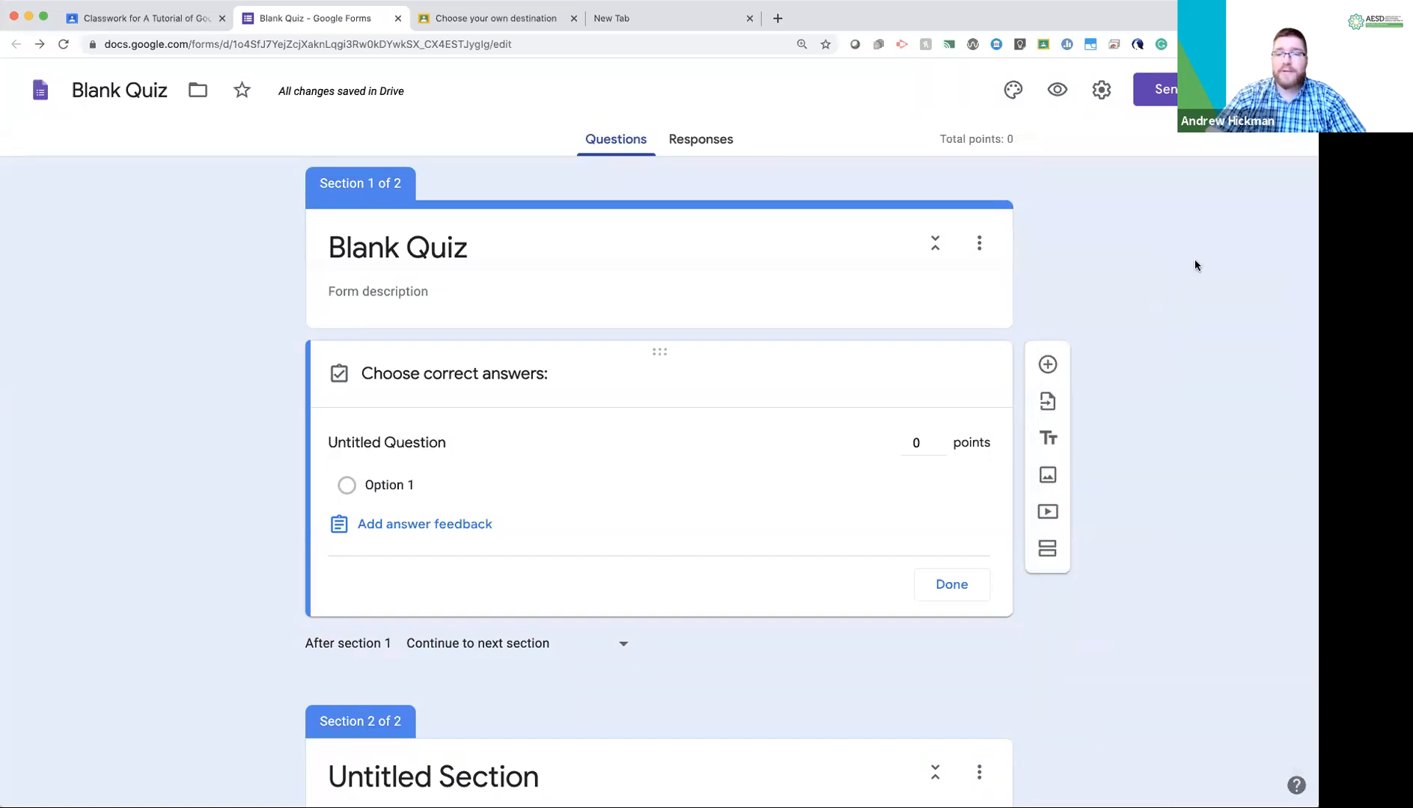
- Look over the quiz form, its responses page and the options for managing responses
scroll(883, 408, down, 3)
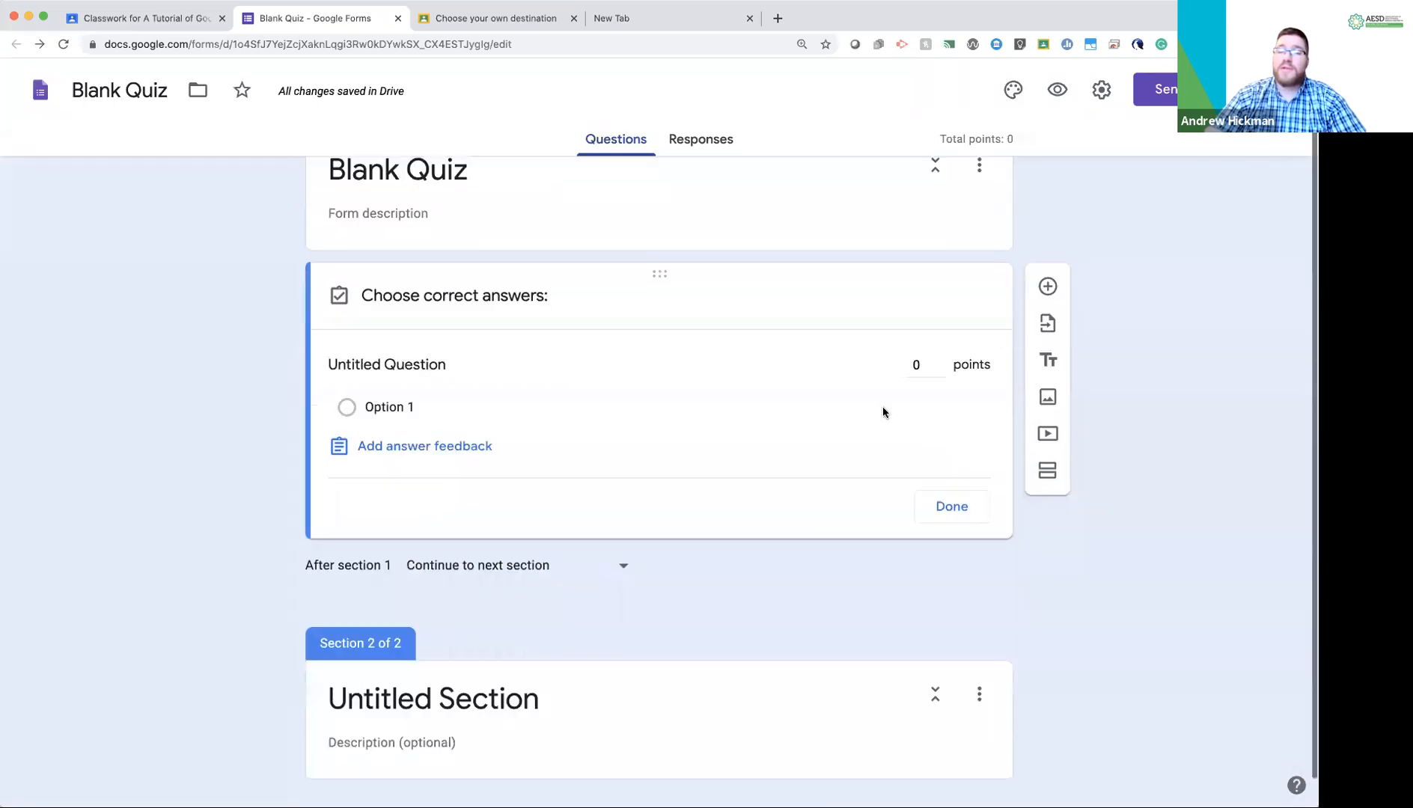
scroll(883, 408, up, 3)
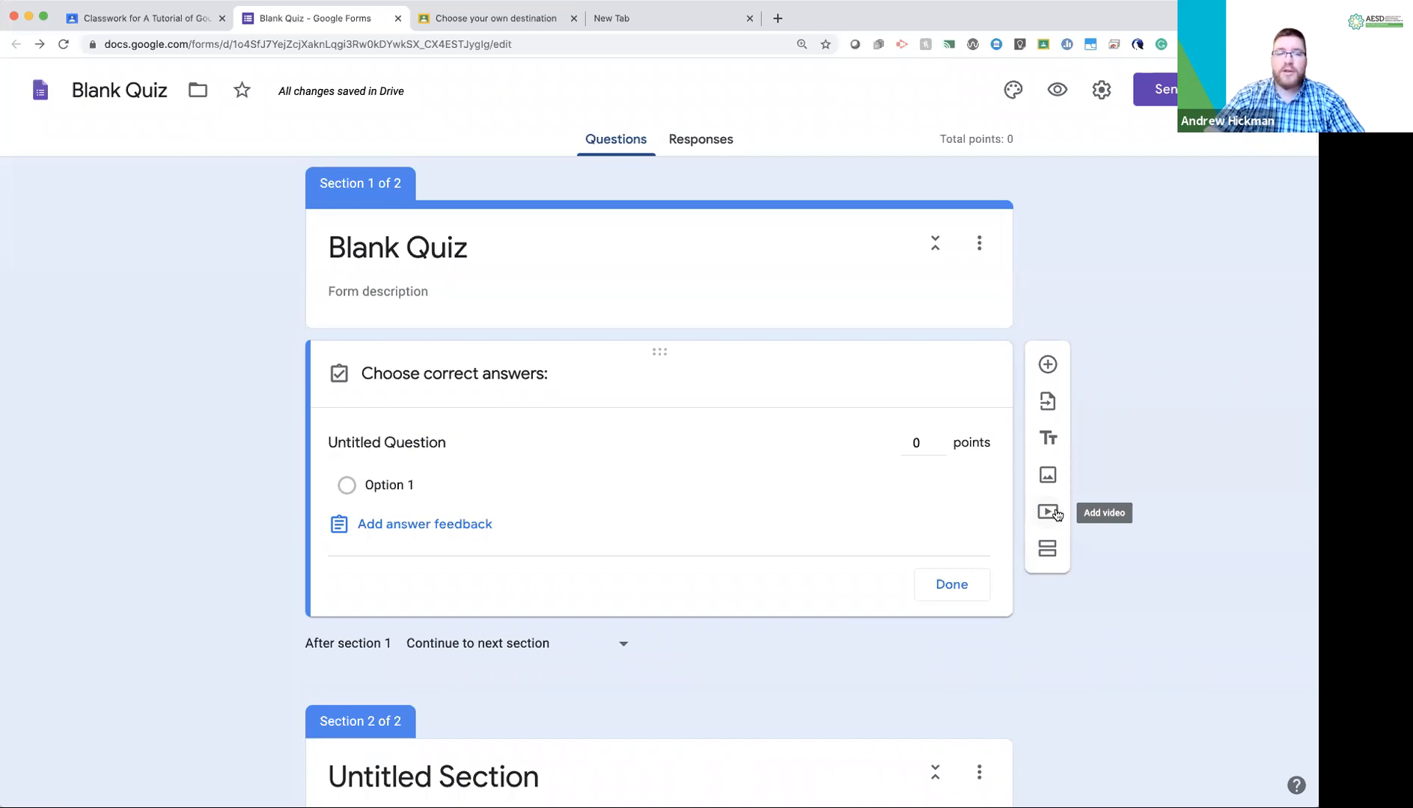
click(715, 143)
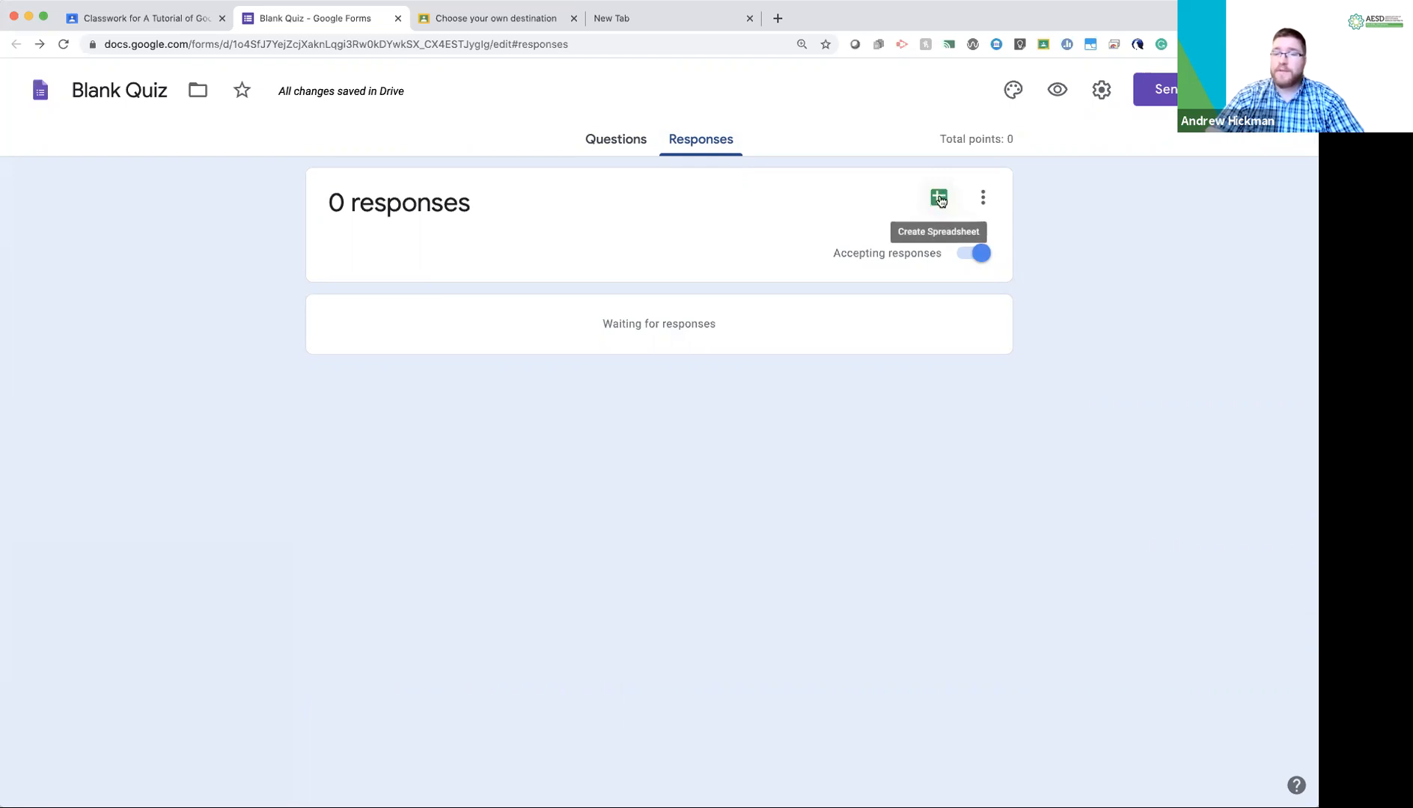
click(983, 200)
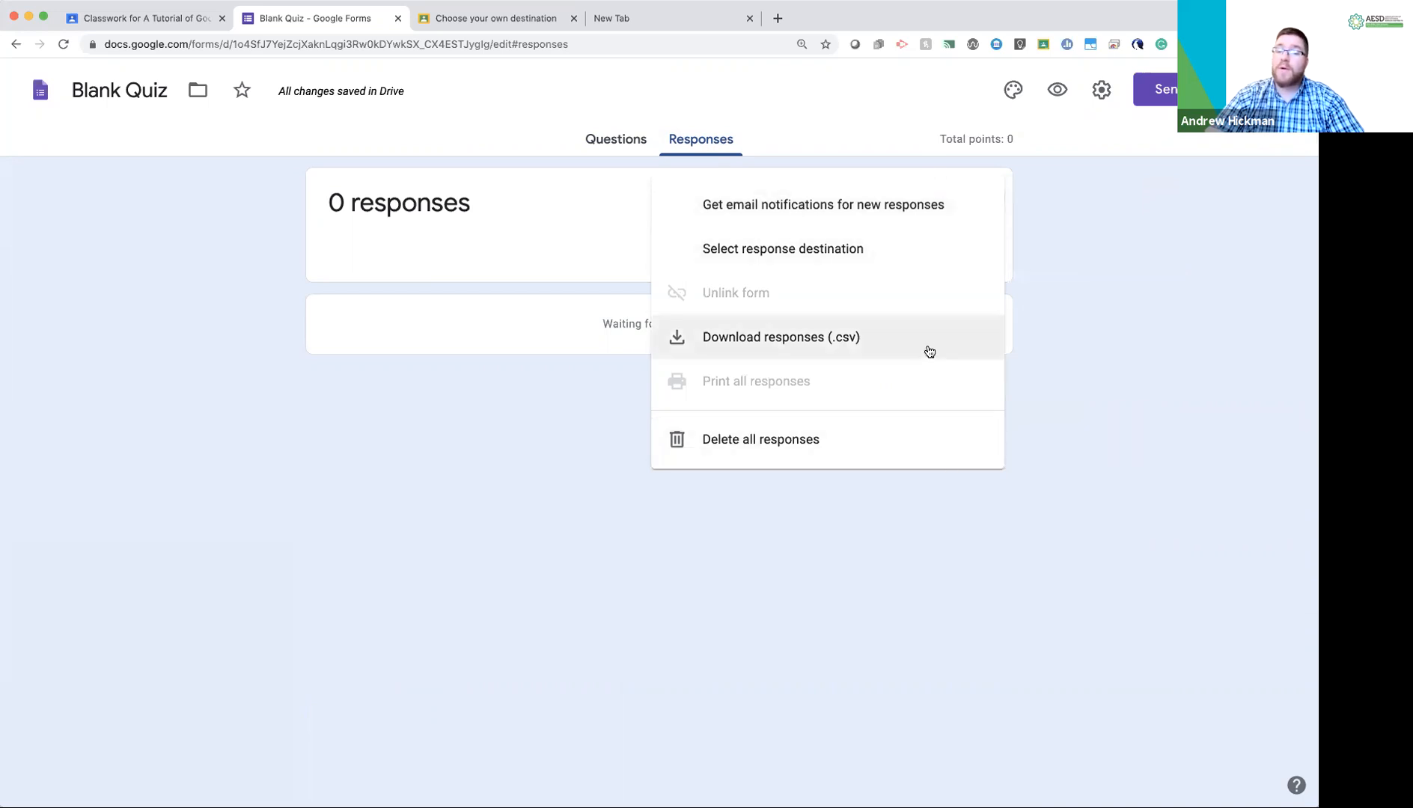
click(1150, 464)
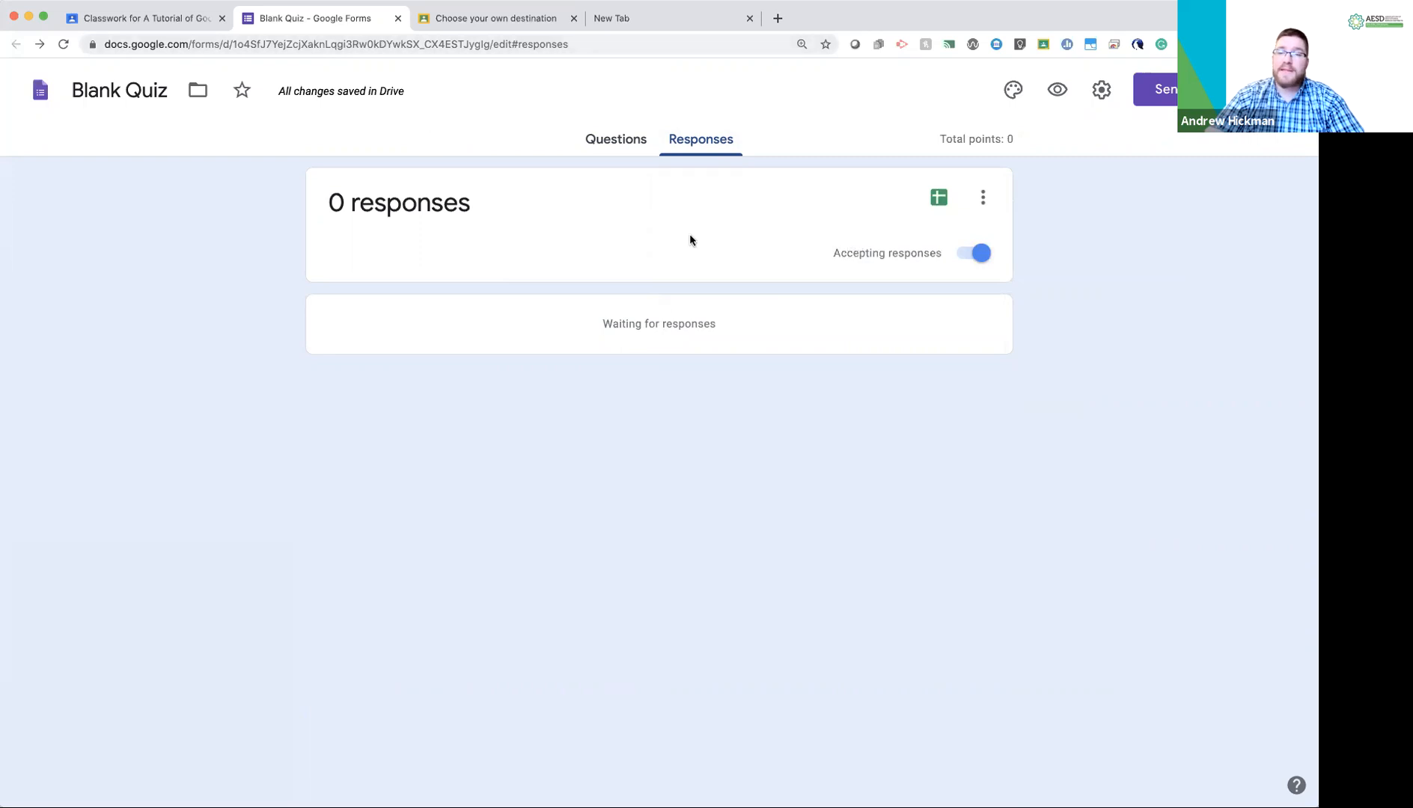
- Return to the Google Classroom assignment and check its options for saving or discarding the draft
click(164, 17)
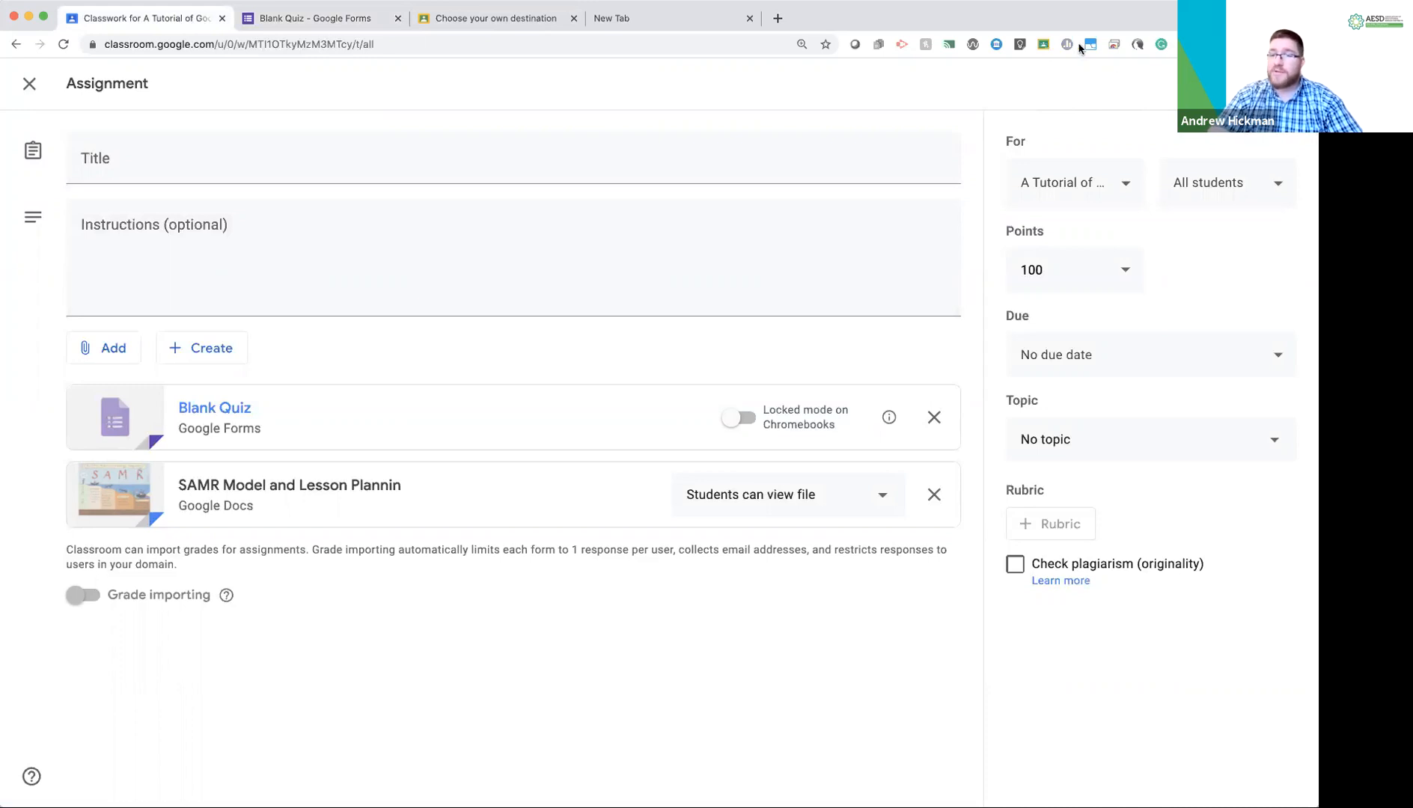
click(1302, 83)
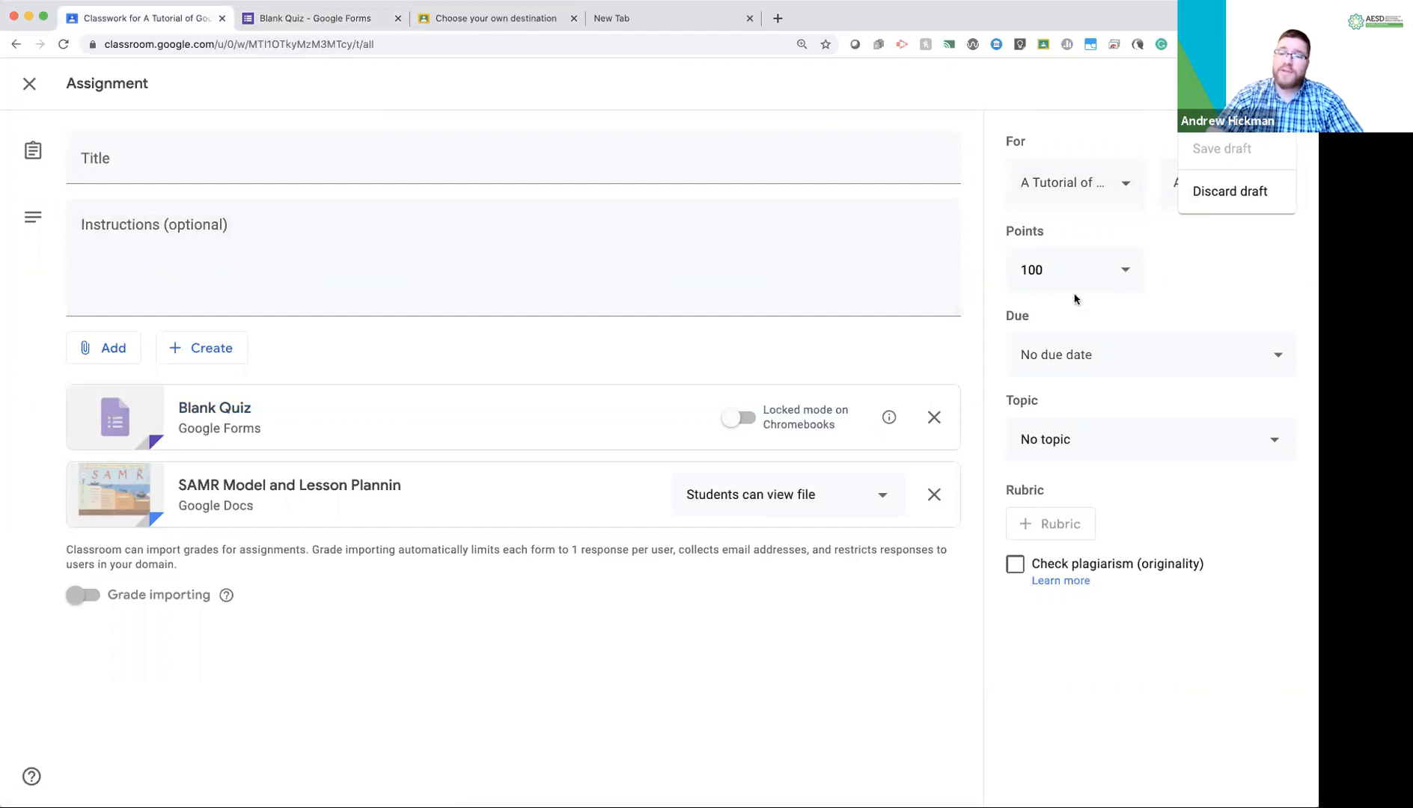
click(901, 662)
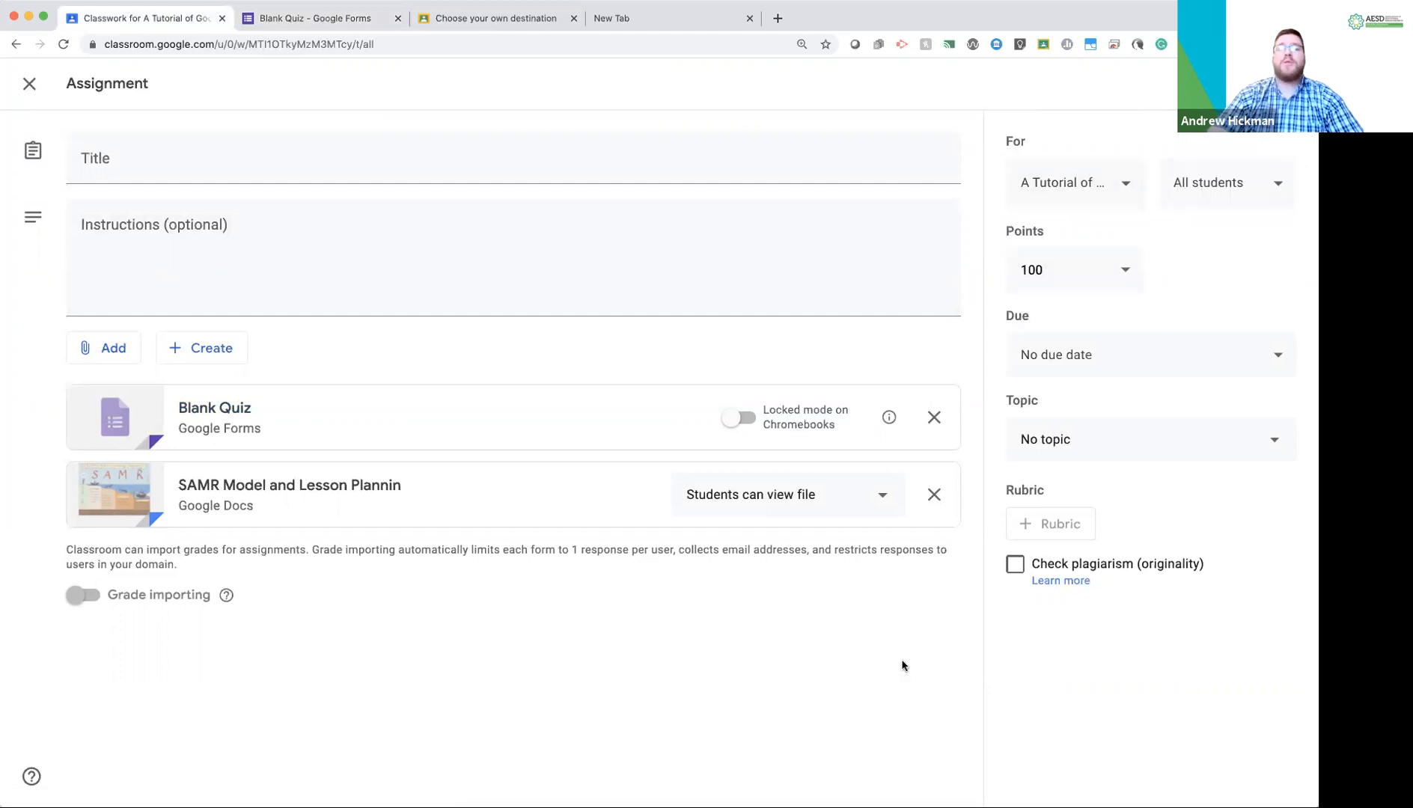